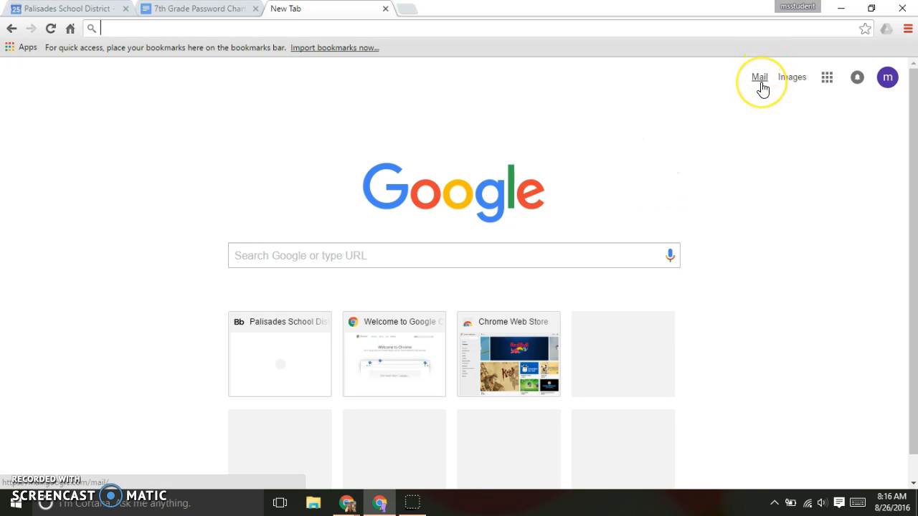
Step: Launch Gmail from the Chrome Apps page on the bookmarks bar
left_click(826, 79)
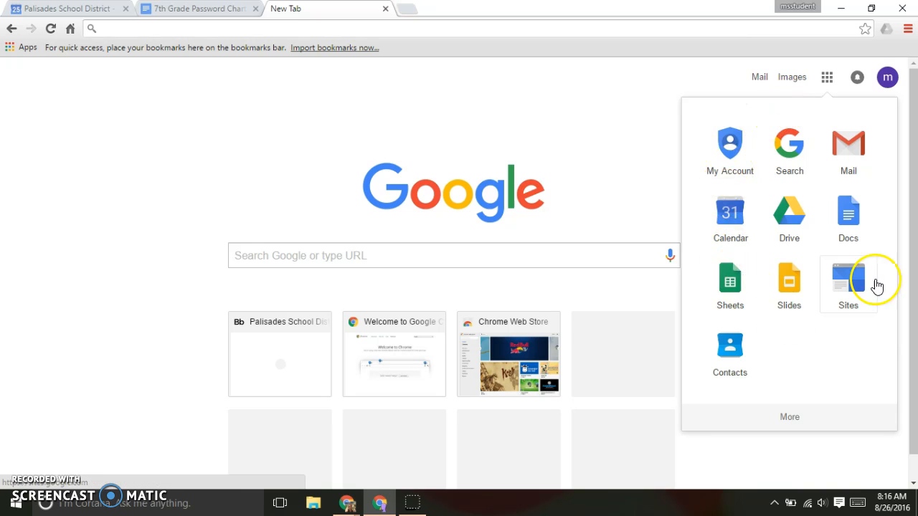
left_click(602, 132)
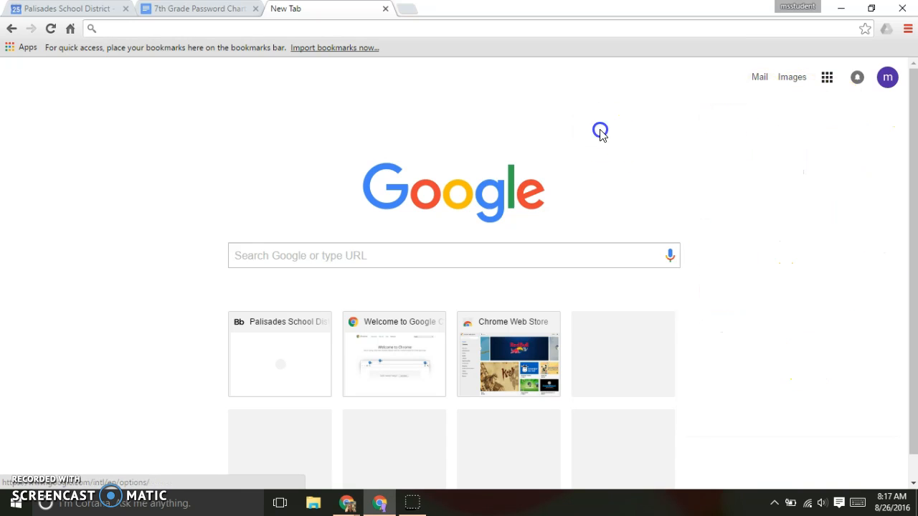
left_click(16, 49)
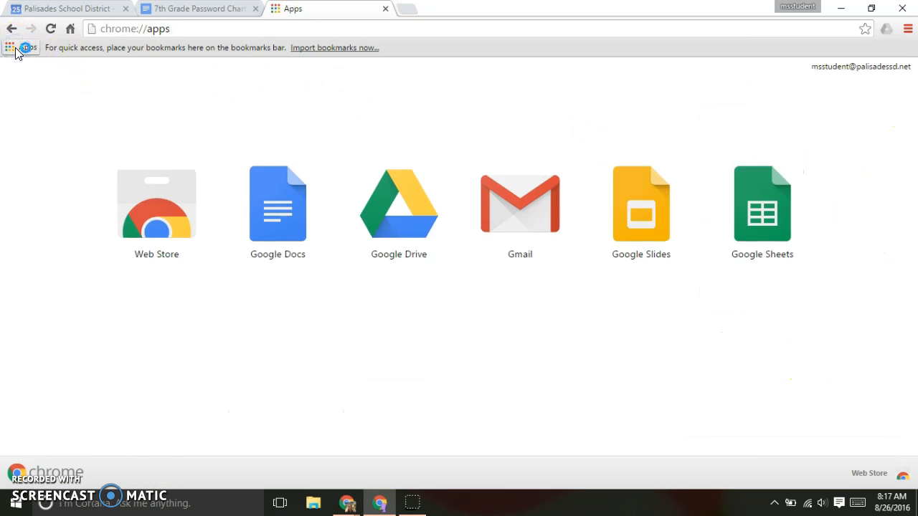
left_click(522, 230)
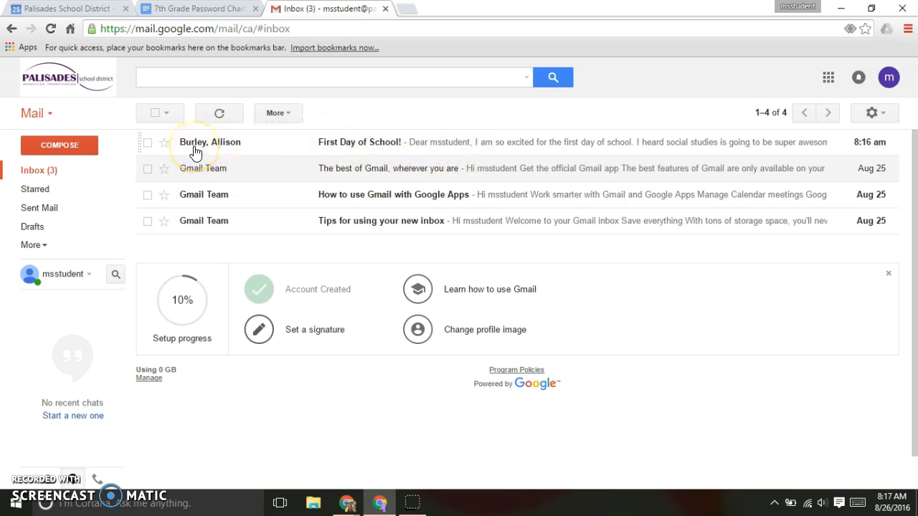
Step: Select the three Gmail Team conversations, delete them, then undo the deletion
mouse_move(195, 153)
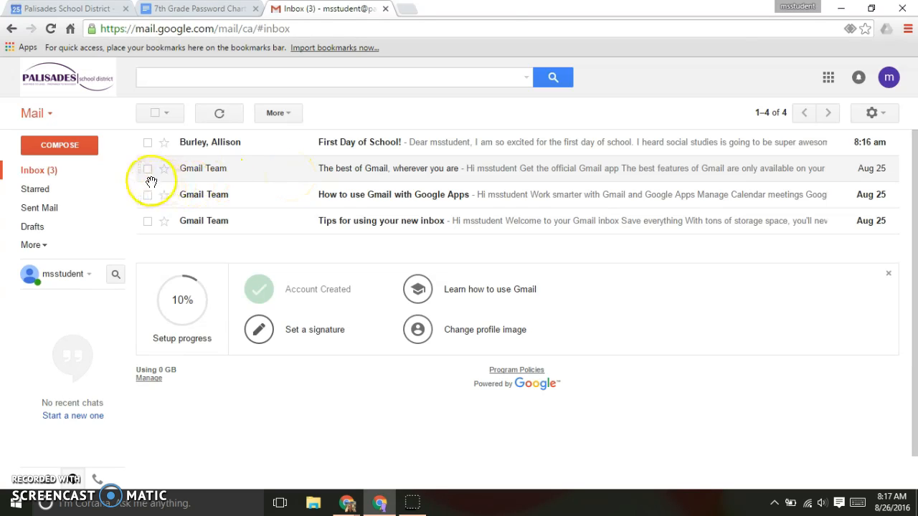
left_click(148, 168)
left_click(148, 194)
left_click(148, 228)
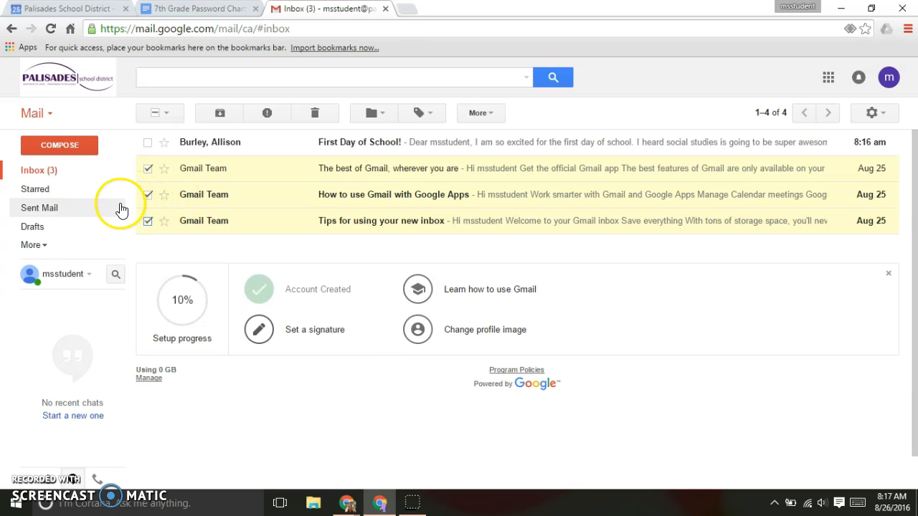
left_click(45, 250)
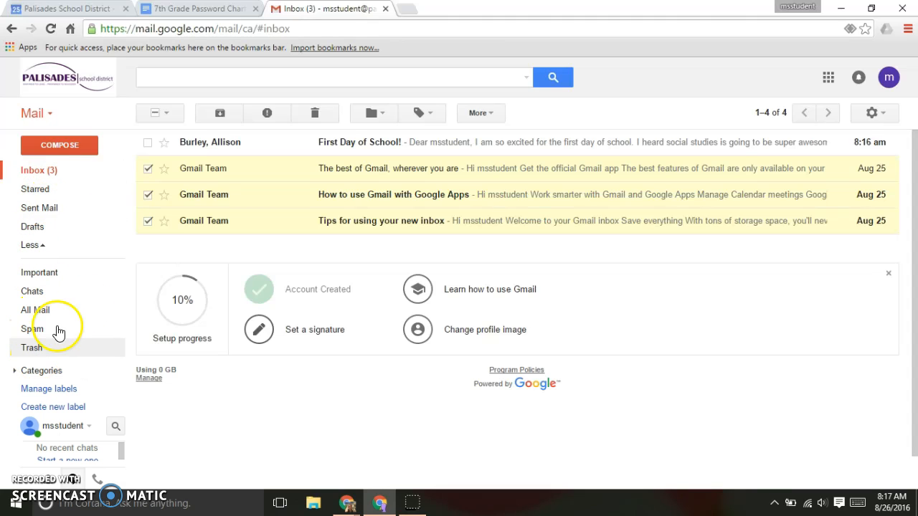
mouse_move(143, 223)
left_mouse_down()
mouse_move(41, 244)
mouse_move(26, 346)
mouse_move(127, 211)
mouse_move(145, 207)
left_mouse_up()
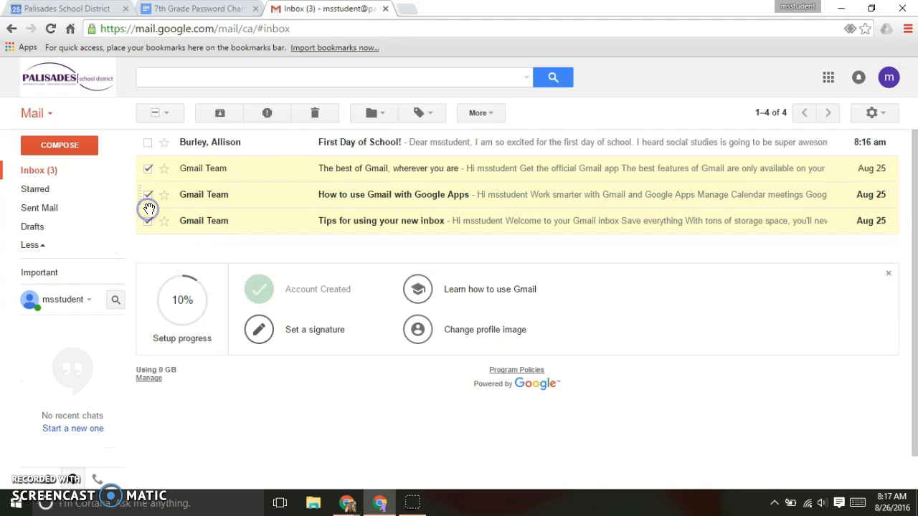
left_click(315, 115)
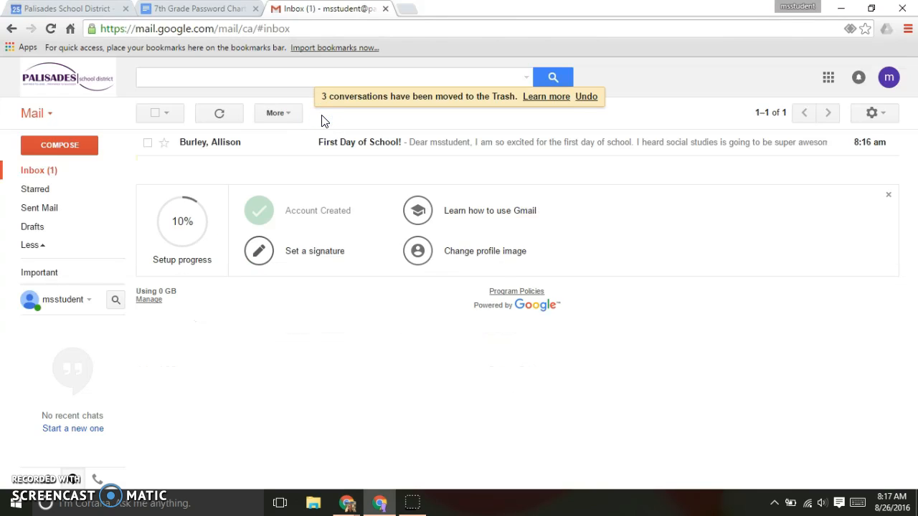
left_click(588, 97)
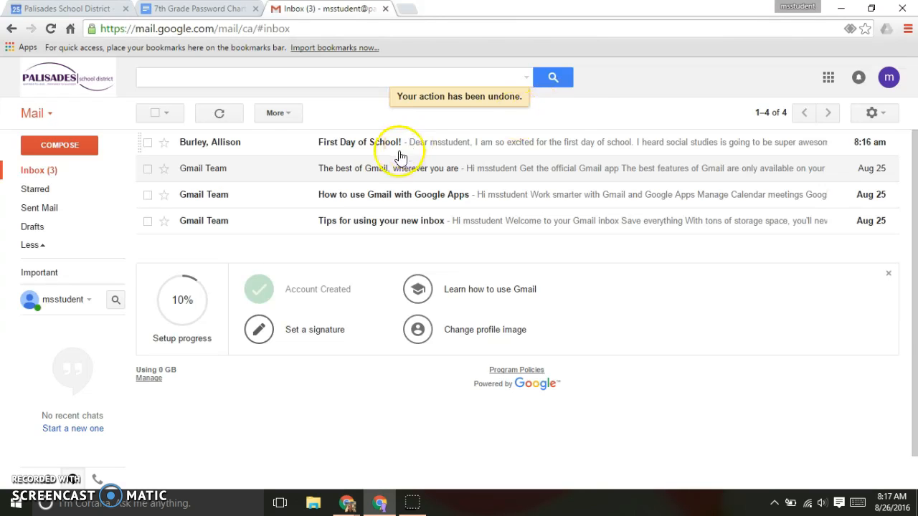
Step: Reselect the three Gmail Team conversations and delete them for good
left_click(148, 168)
left_click(148, 194)
left_click(148, 221)
left_click(320, 114)
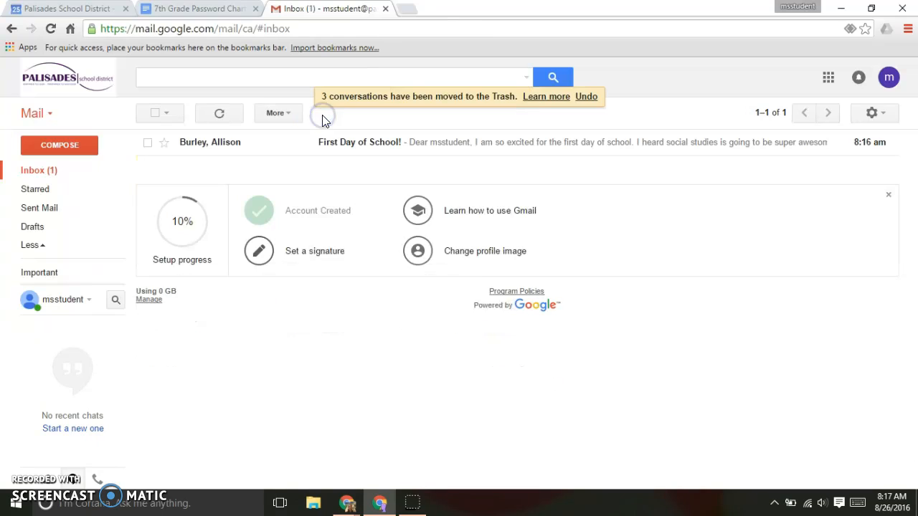
Step: Move 'The best of Gmail, wherever you are' from Trash back to Inbox
mouse_move(33, 246)
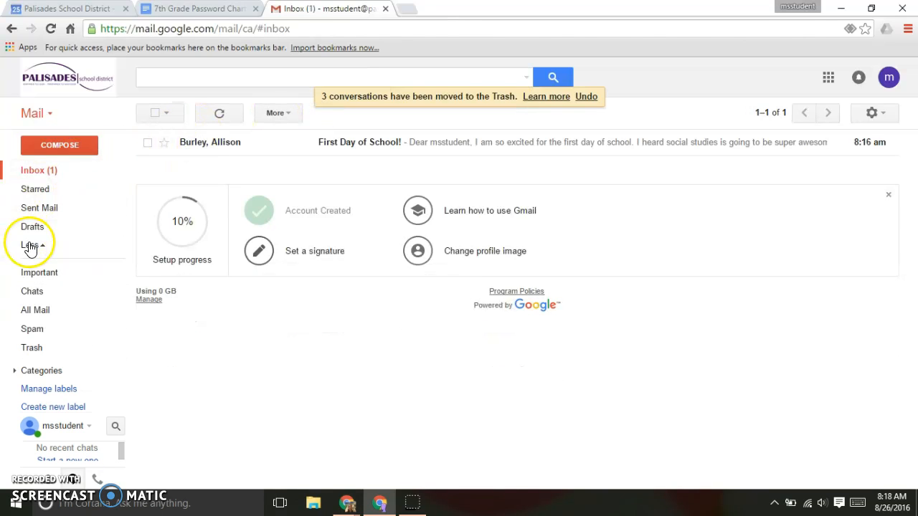
left_click(32, 350)
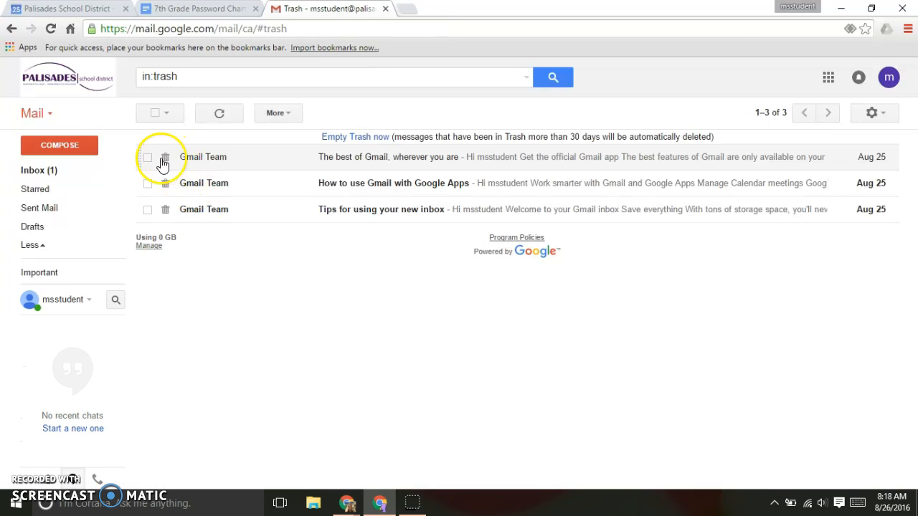
left_click(147, 157)
left_click(364, 117)
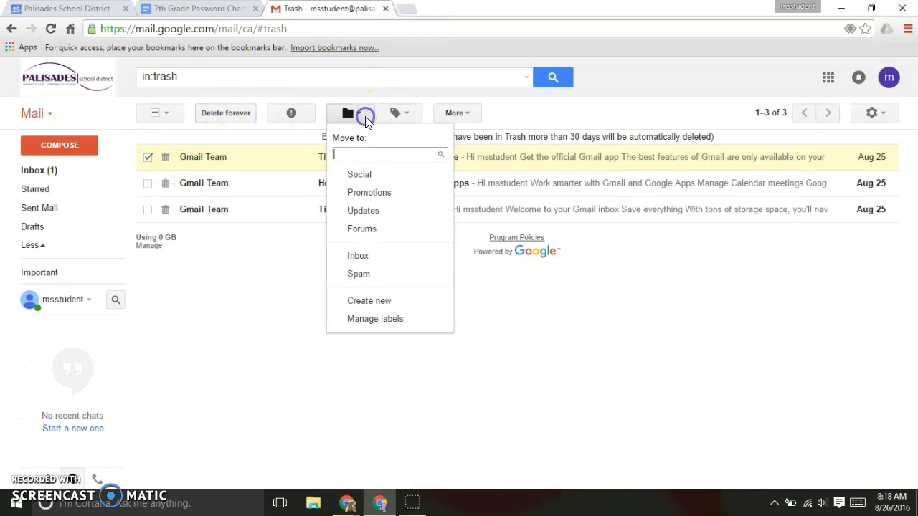
left_click(360, 257)
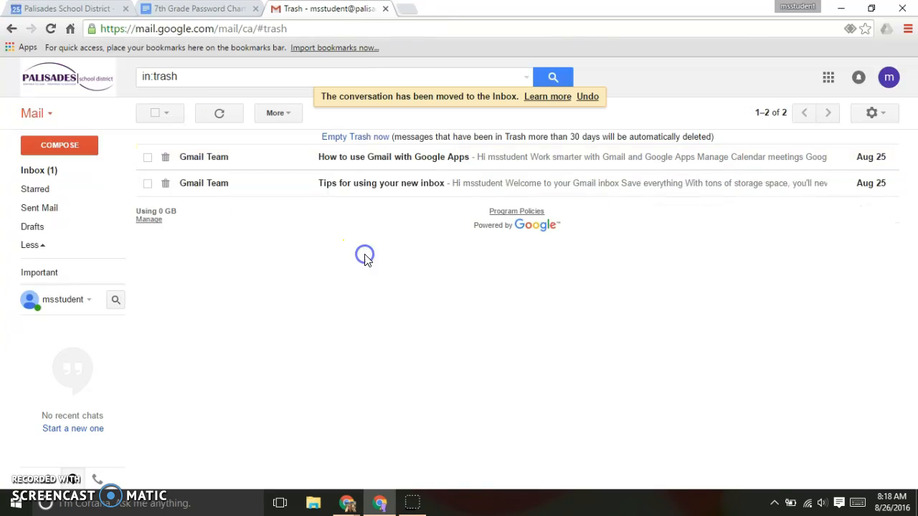
left_click(37, 174)
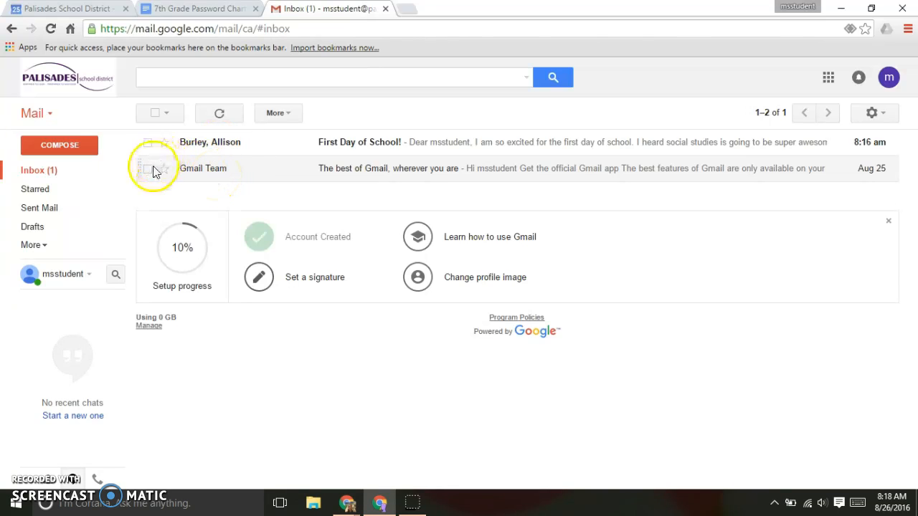
Step: Delete the restored 'The best of Gmail, wherever you are' conversation again
left_click(147, 171)
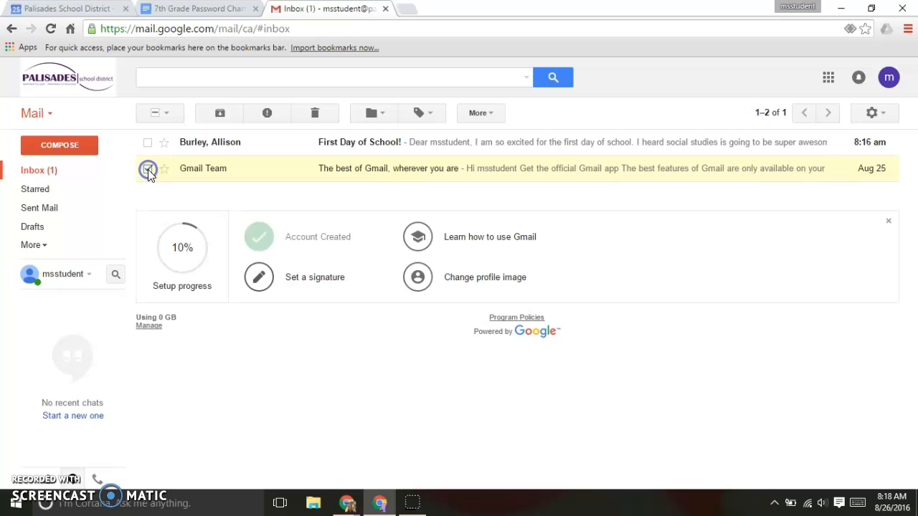
left_click(315, 112)
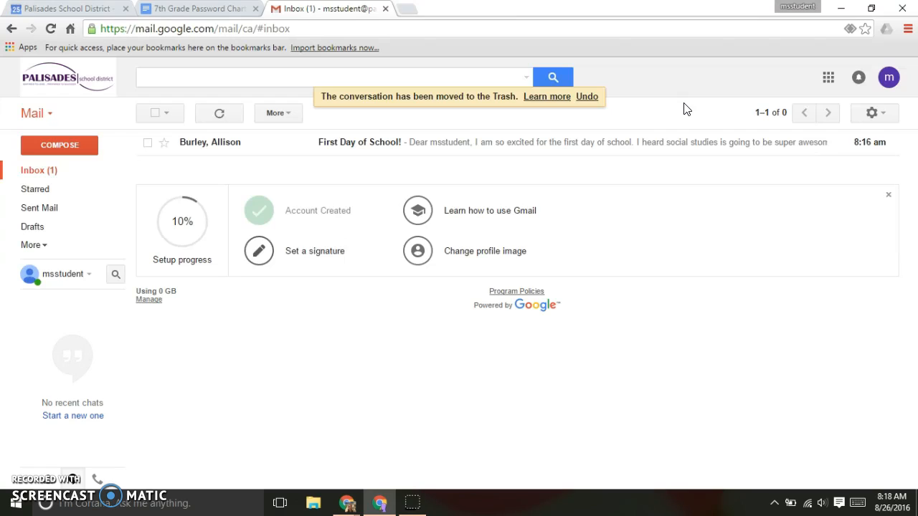
left_click(392, 154)
left_click(379, 162)
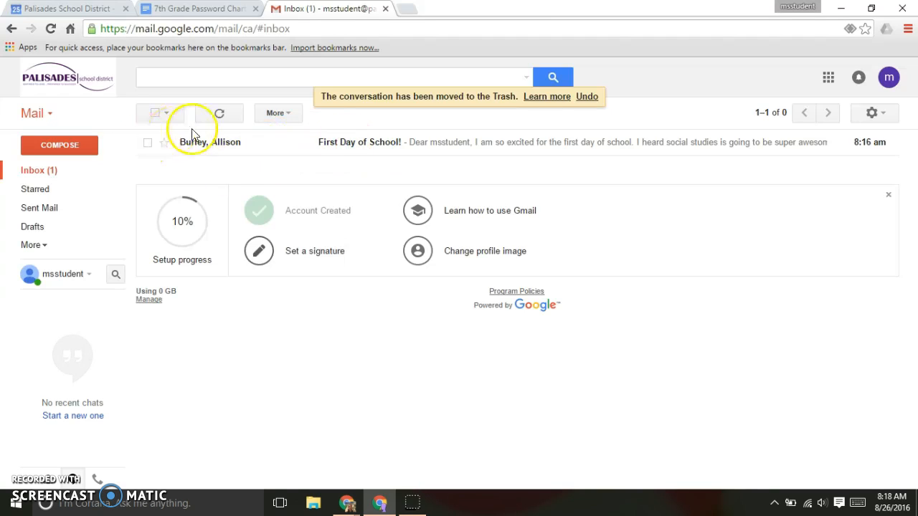
mouse_move(213, 145)
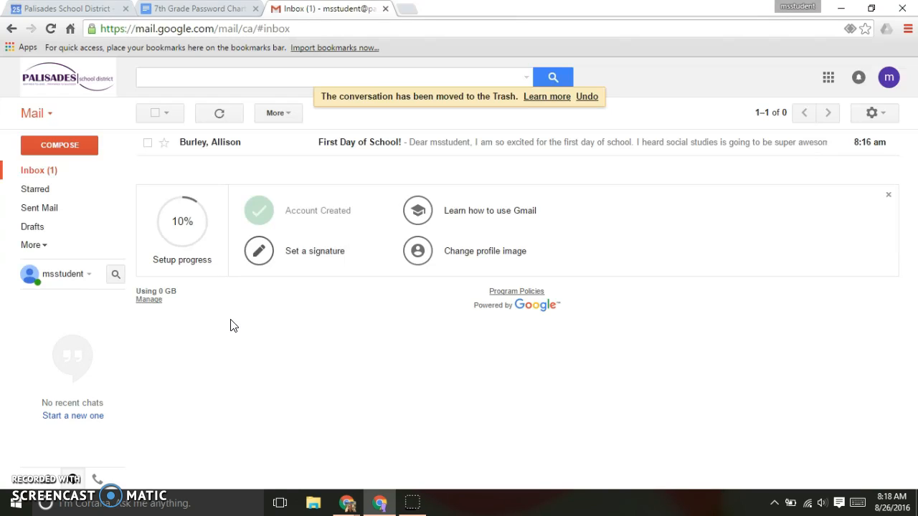
Step: Open the 'First Day of School!' email and look over its message actions menu
left_click(228, 146)
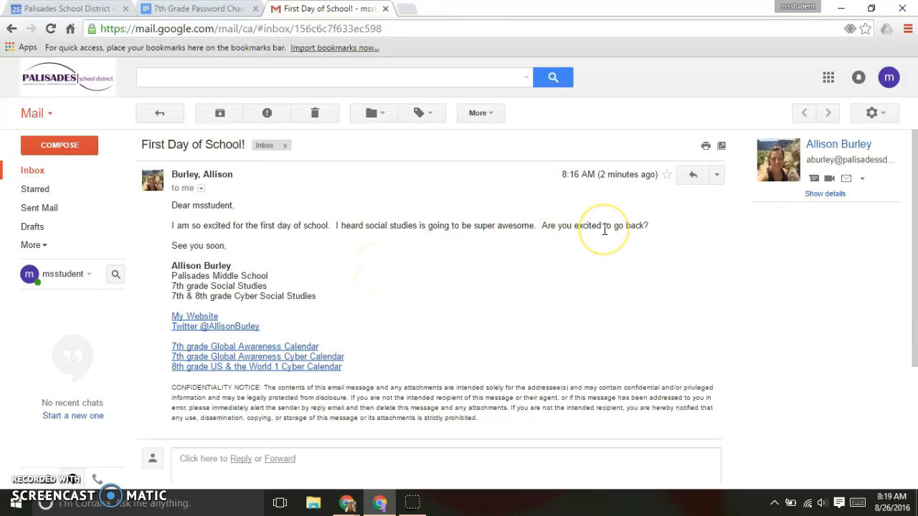
left_click(716, 176)
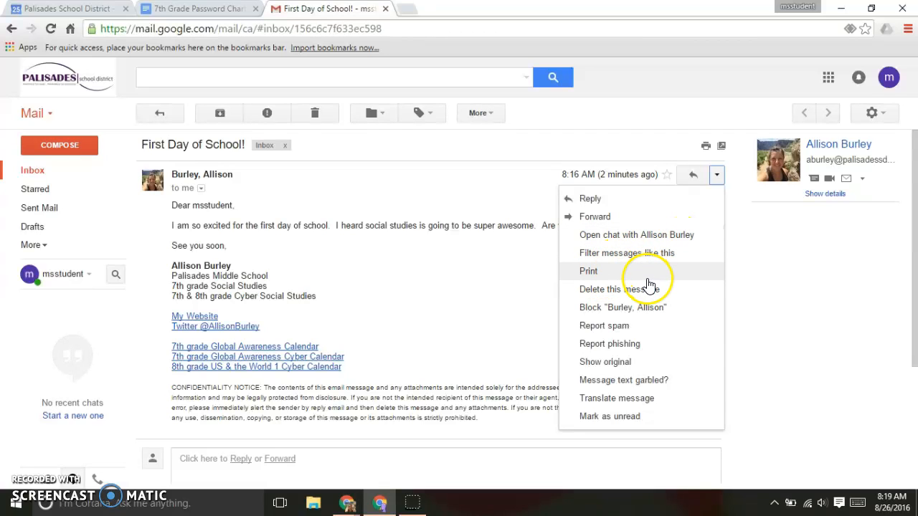
left_click(782, 290)
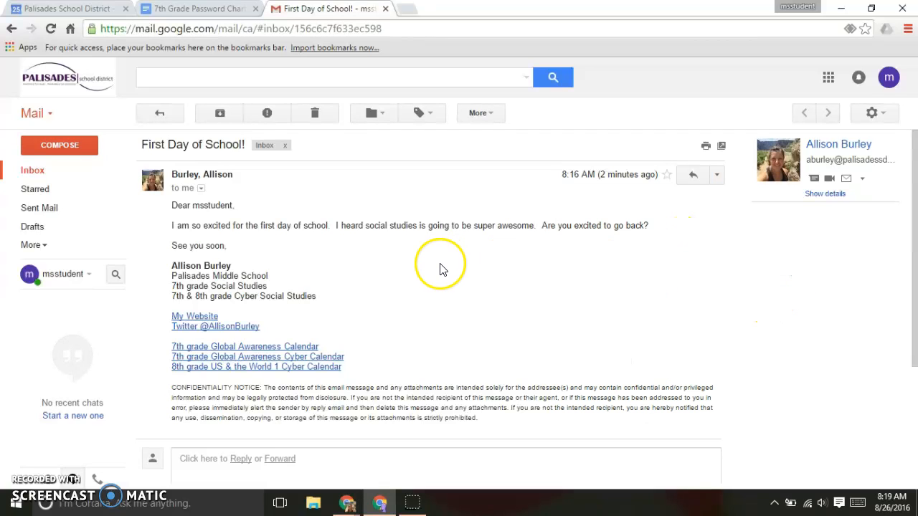
scroll(441, 243, "down", 3)
Step: Start a reply and greet the teacher by name
left_click(225, 353)
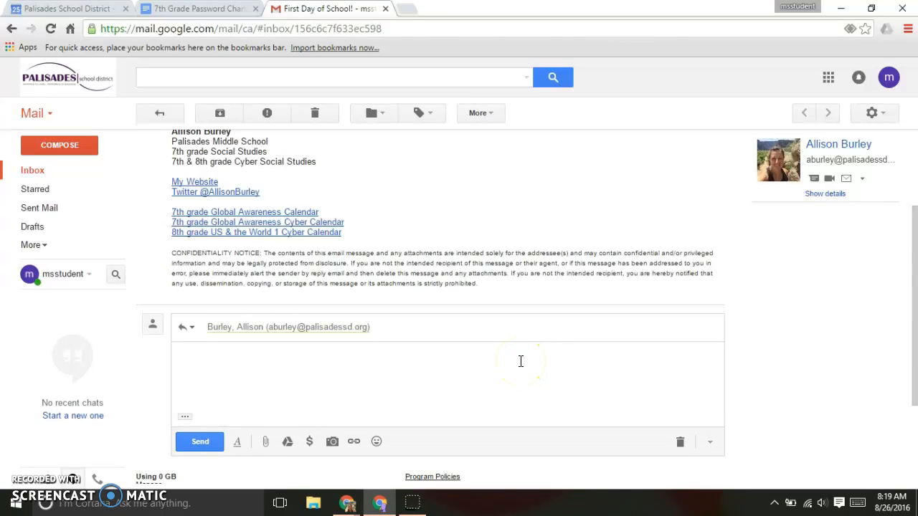
scroll(620, 214, "up", 2)
scroll(620, 214, "down", 1)
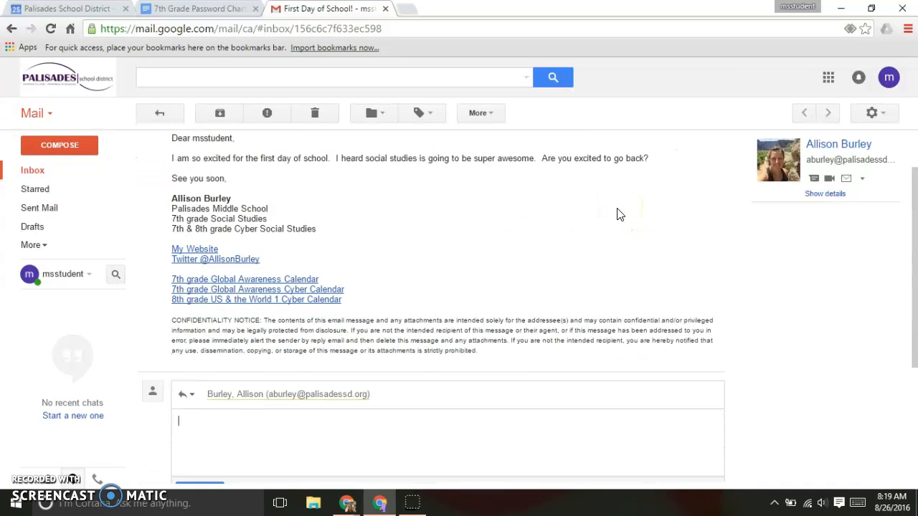
scroll(620, 214, "up", 1)
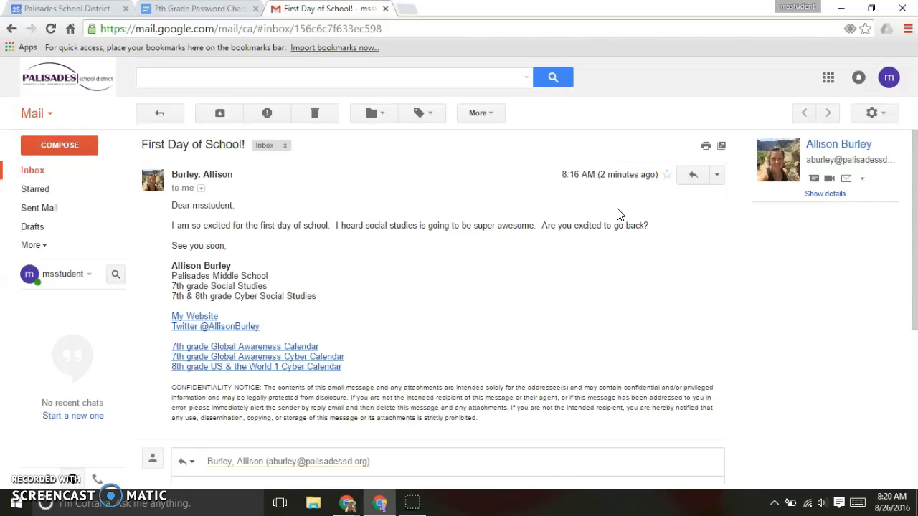
type("r")
type("Hey,")
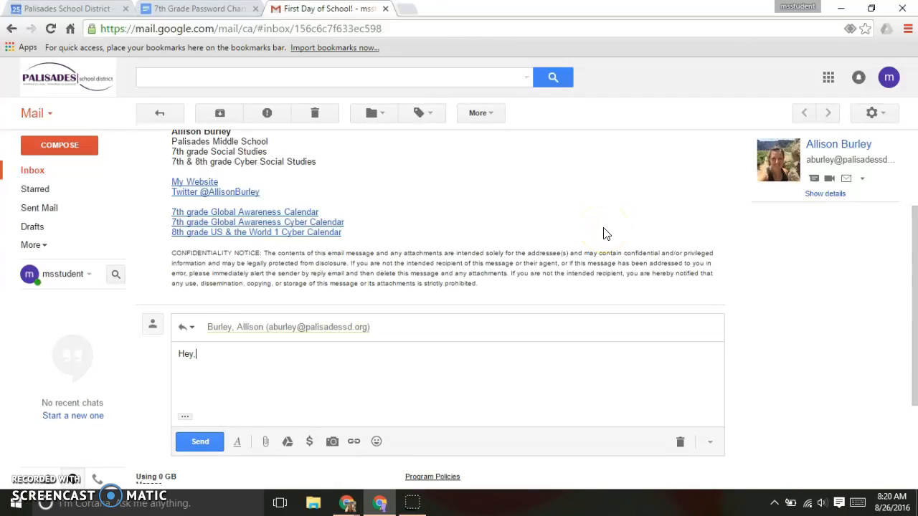
key("BackSpace")
key("BackSpace")
key("BackSpace")
key("BackSpace")
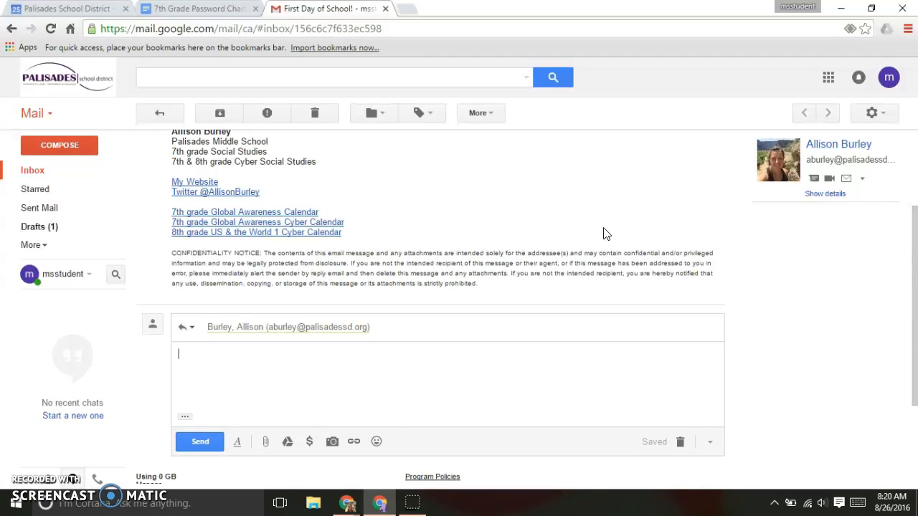
key("Return")
Step: Write 'I am very excited to go back to school on Monday!' and sign off 'See you soon,' with the student signature
type("I am ")
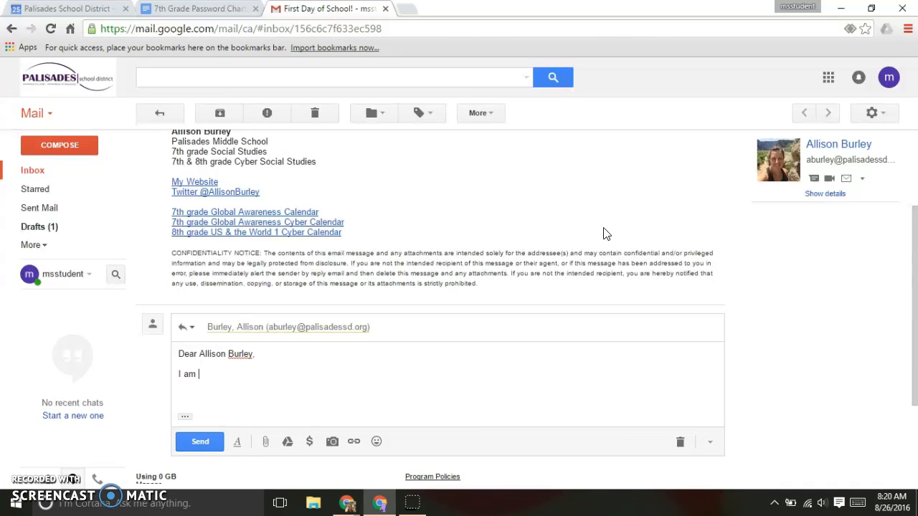
type("very excited to go back to ")
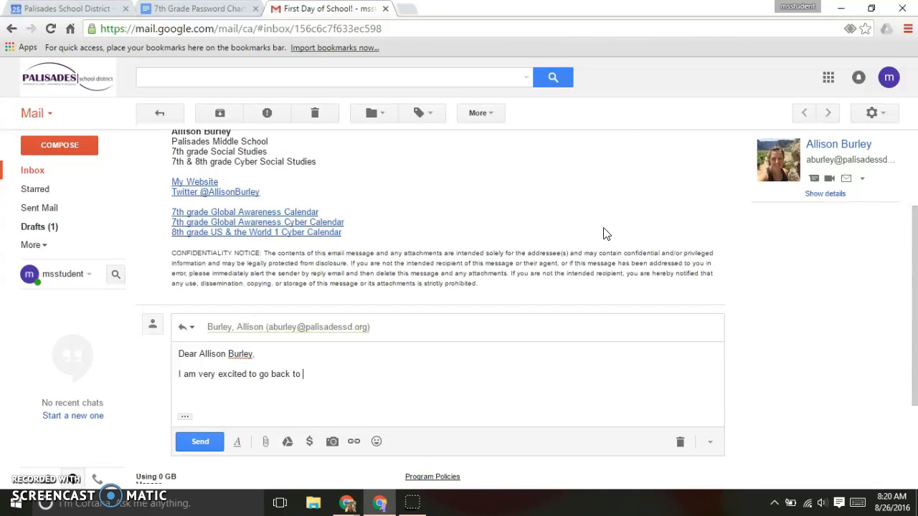
type("school on Monday!")
key("Return")
key("Return")
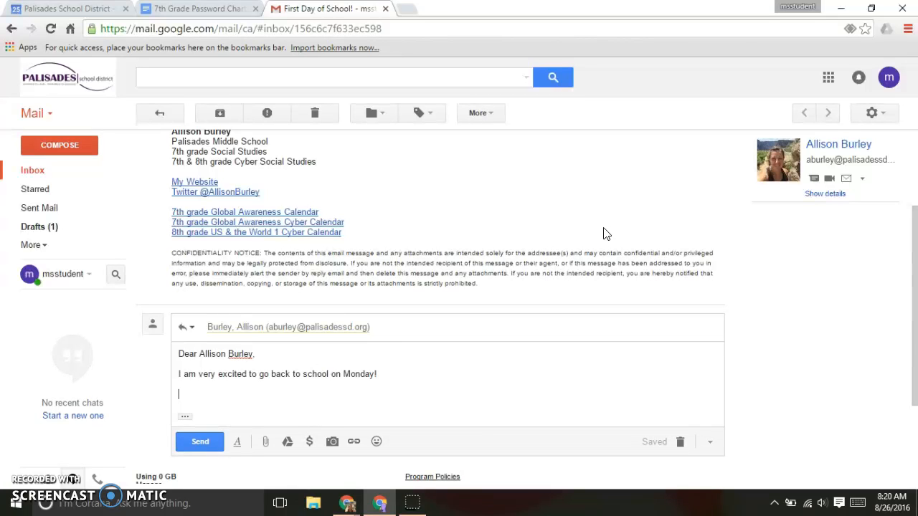
type("See you son")
key("BackSpace")
type("on,")
key("Return")
type("msstudent")
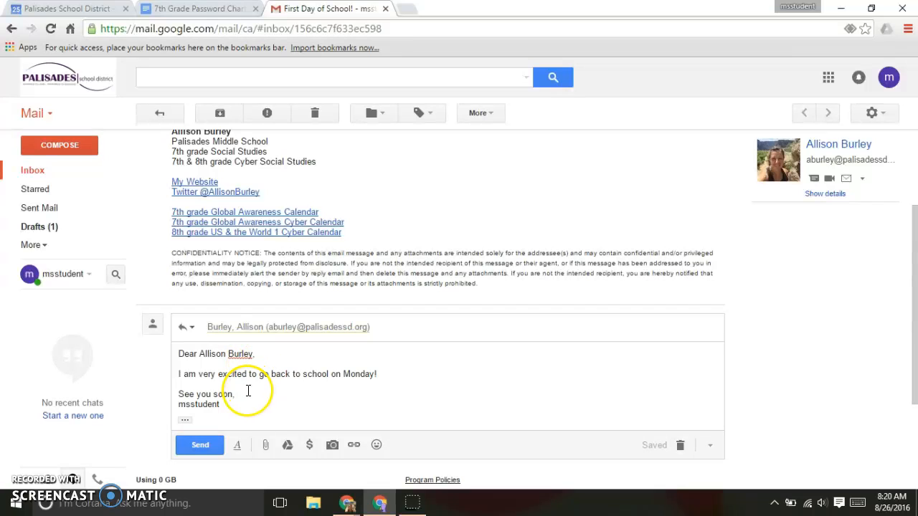
Step: Show the formatting toolbar, then return to the reply body
left_click(238, 446)
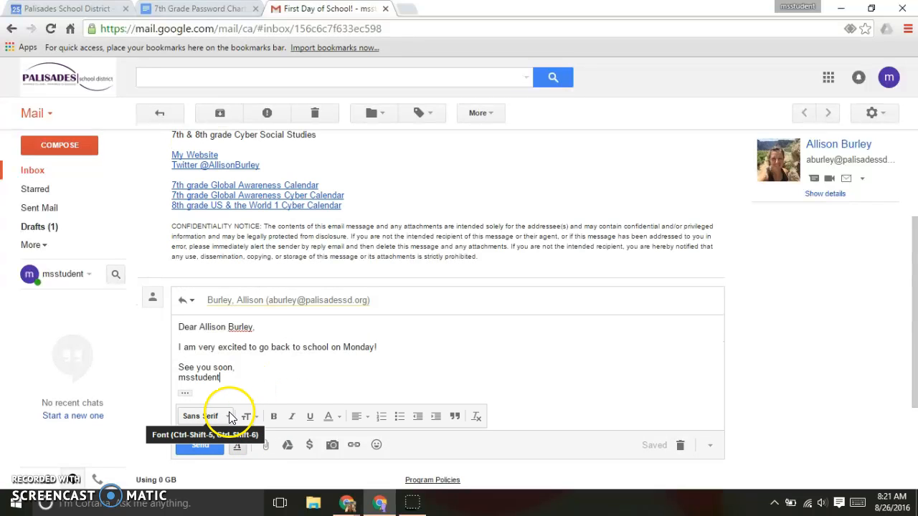
left_click(311, 422)
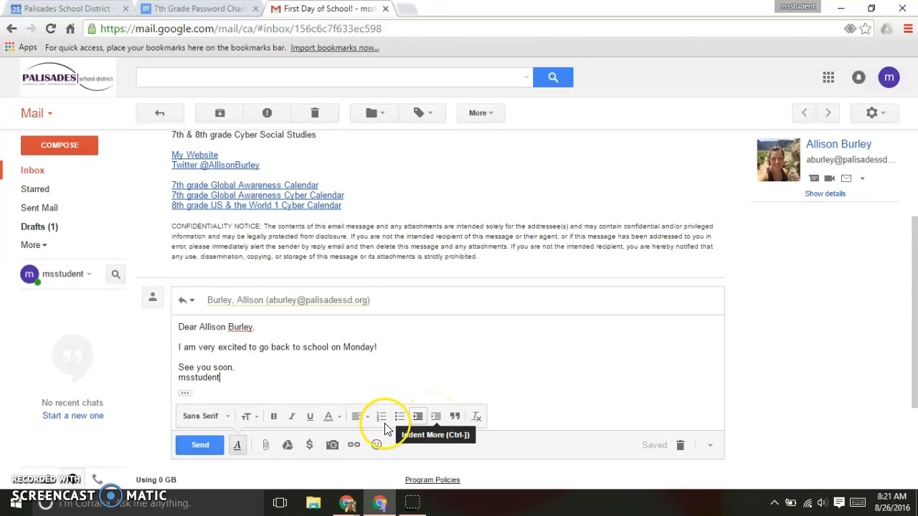
left_click(251, 388)
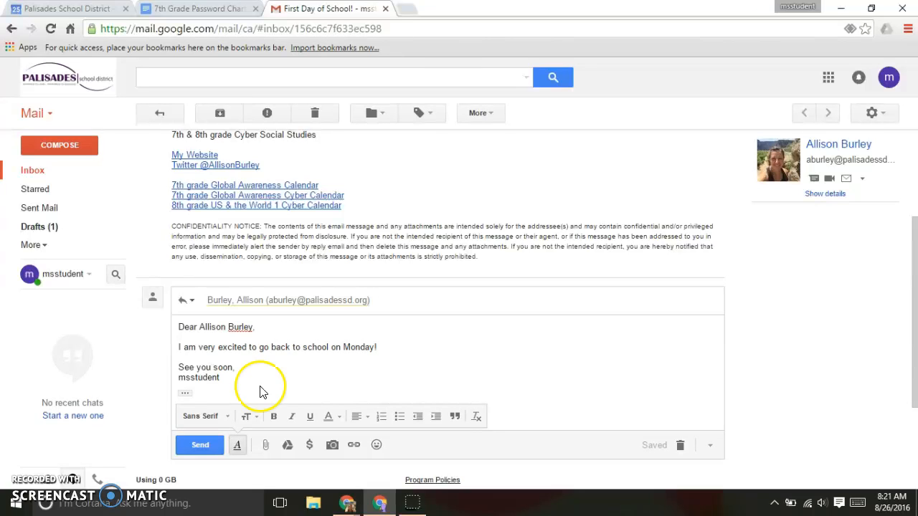
left_click(266, 446)
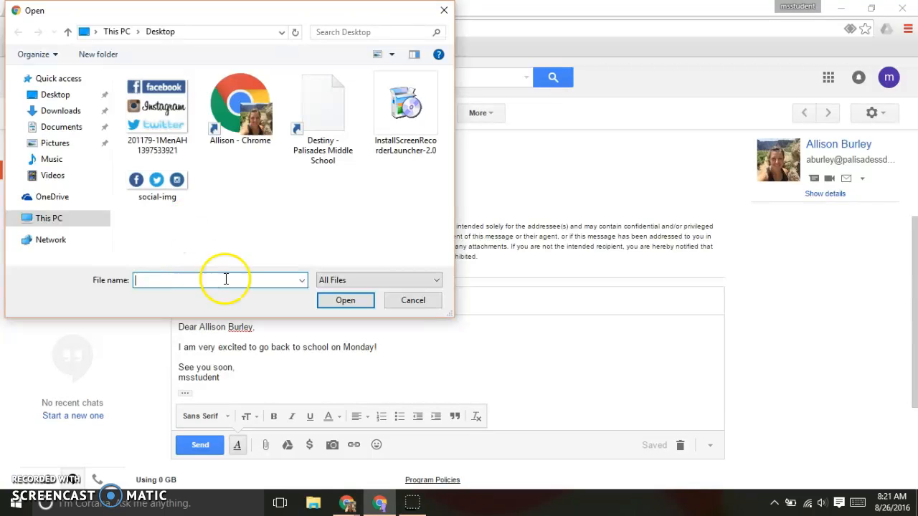
left_click(401, 305)
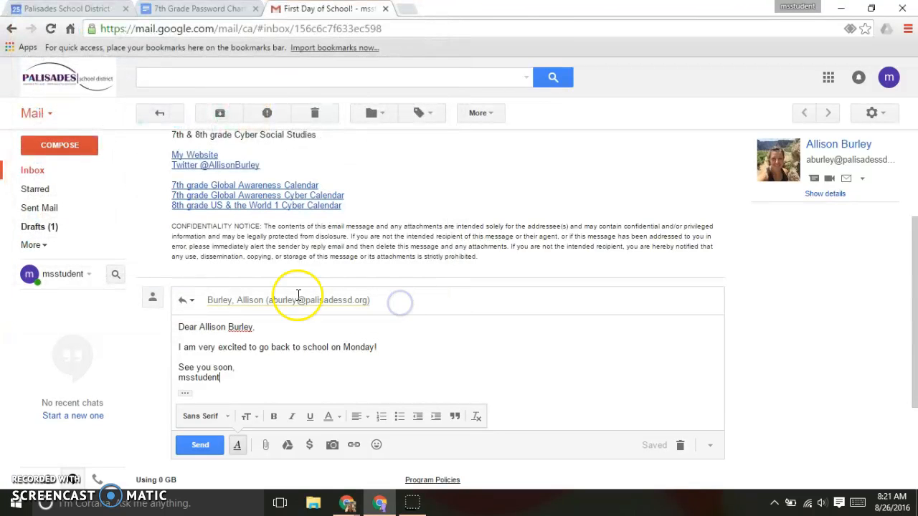
left_click(286, 445)
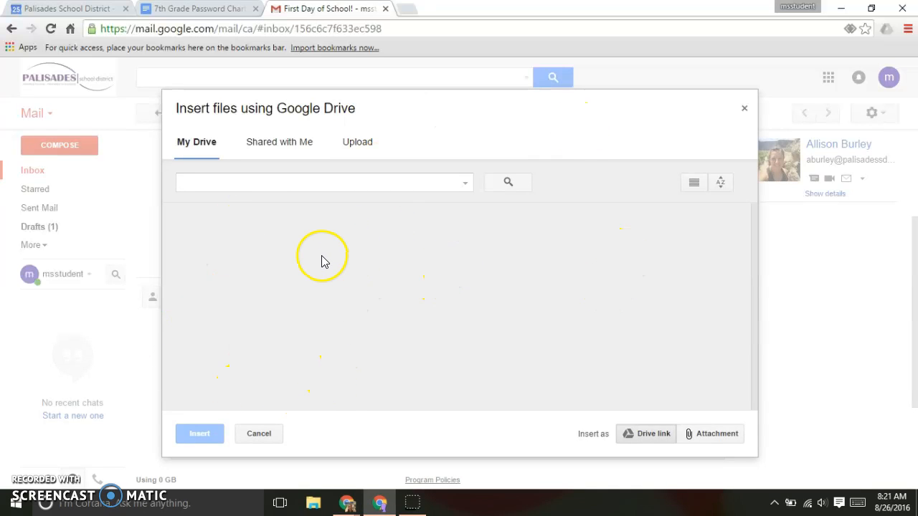
left_click(259, 434)
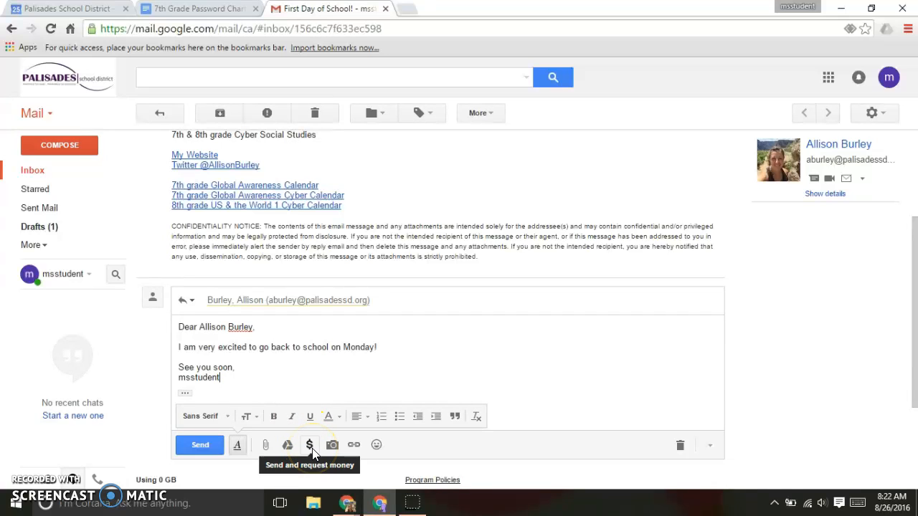
left_click(332, 445)
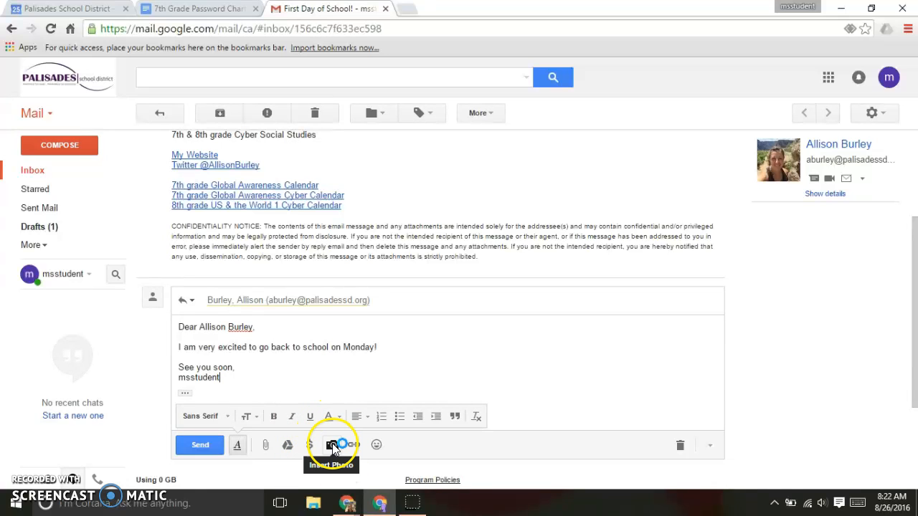
left_click(353, 446)
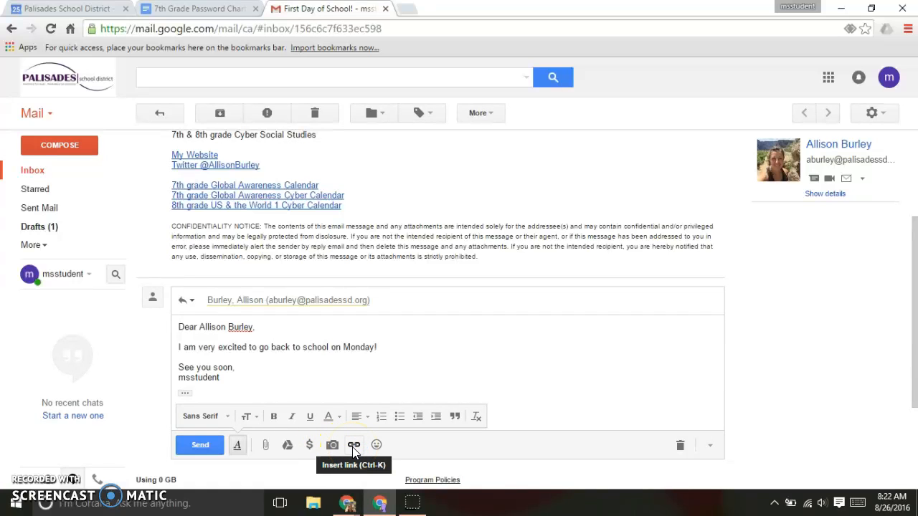
left_click(406, 349)
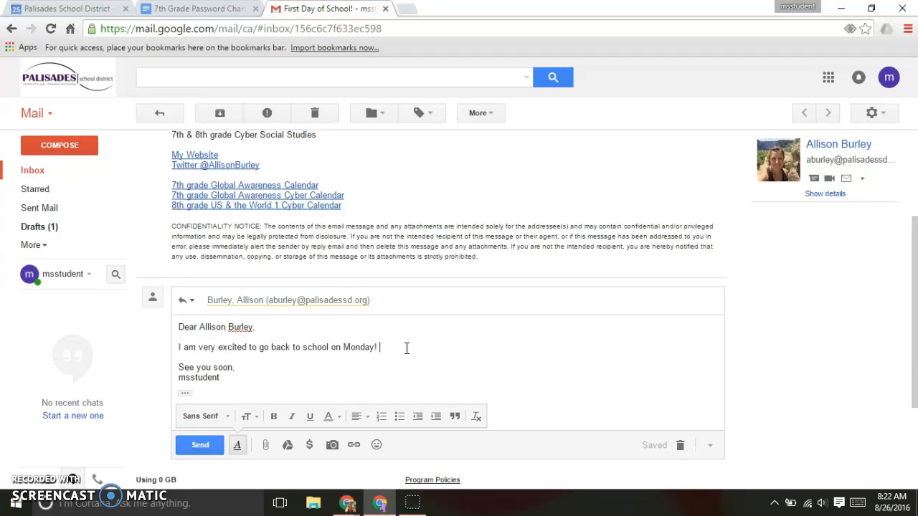
type("Palisade")
key("BackSpace")
key("BackSpace")
type("sades")
left_click_drag(435, 349, 381, 350)
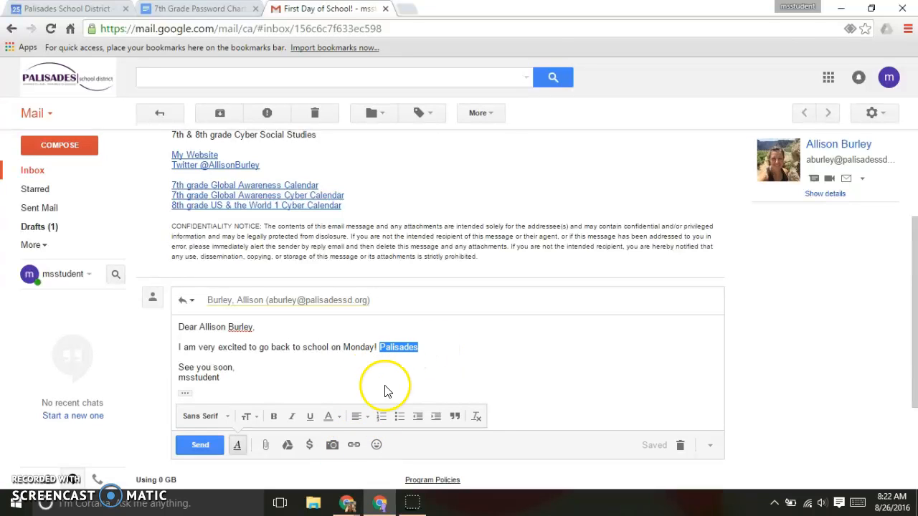
left_click(354, 446)
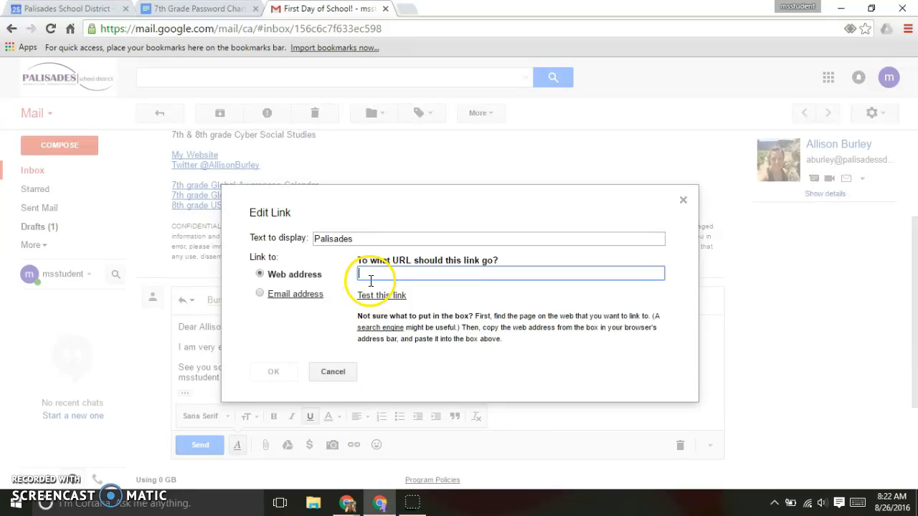
type("www.palisadessd.or")
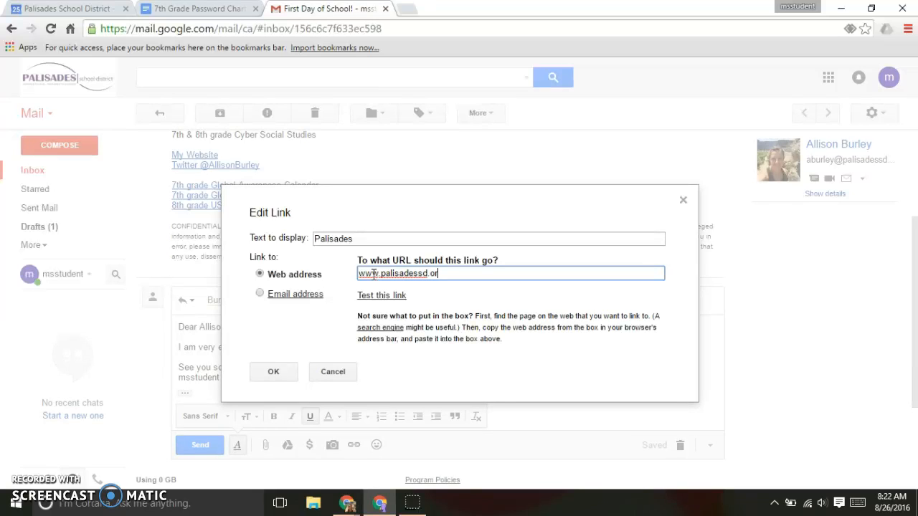
type("g")
left_click(378, 296)
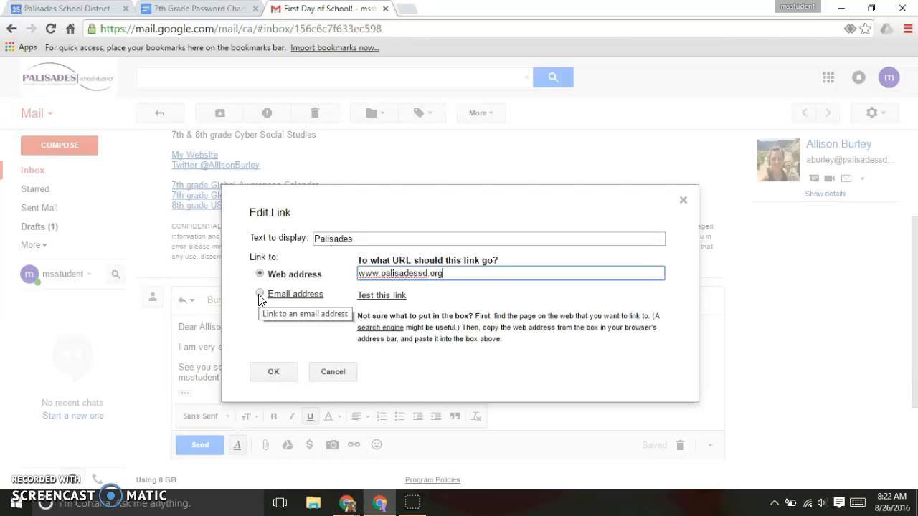
left_click(271, 371)
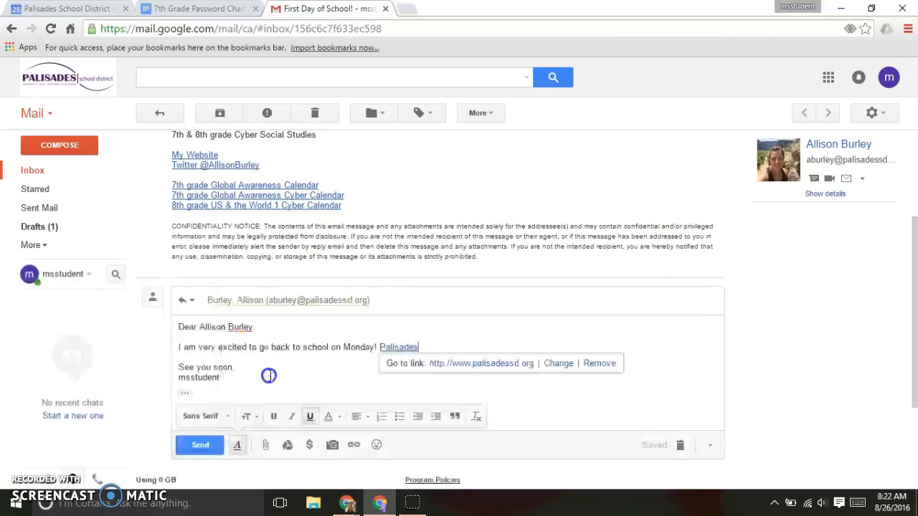
left_click(449, 337)
left_click(400, 346)
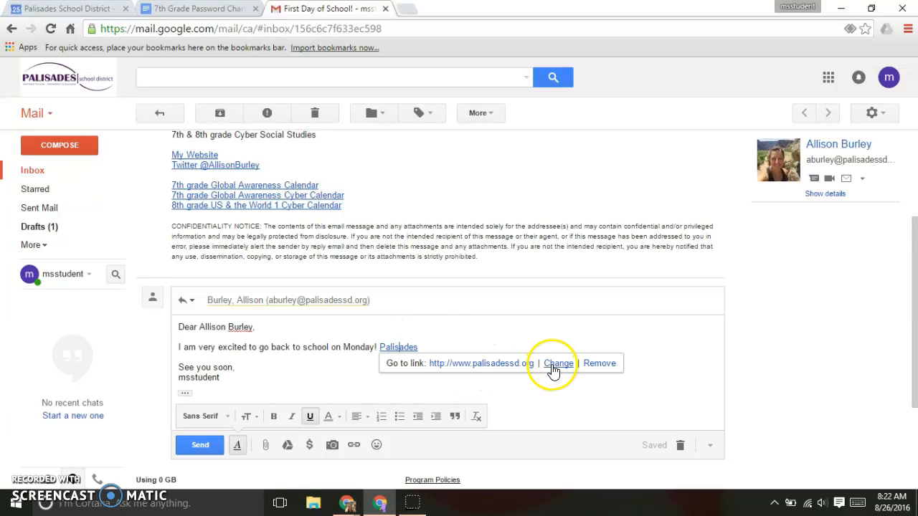
left_click(599, 363)
left_click_drag(428, 347, 377, 347)
key("BackSpace")
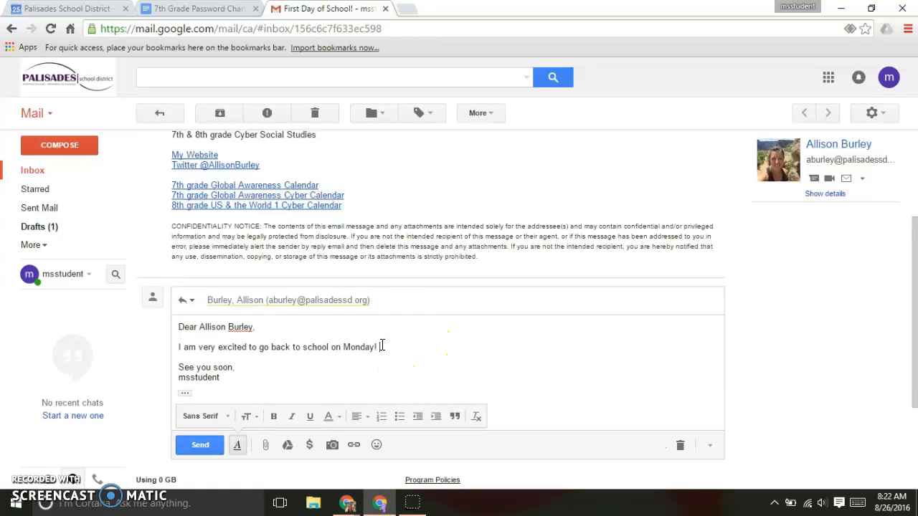
Step: Insert a smiley face emoji into the reply
left_click(379, 445)
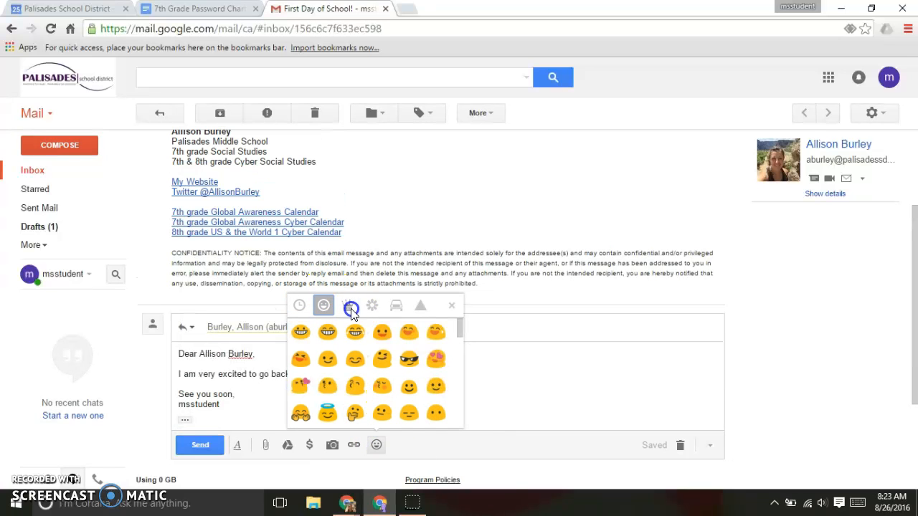
left_click(351, 309)
left_click(327, 306)
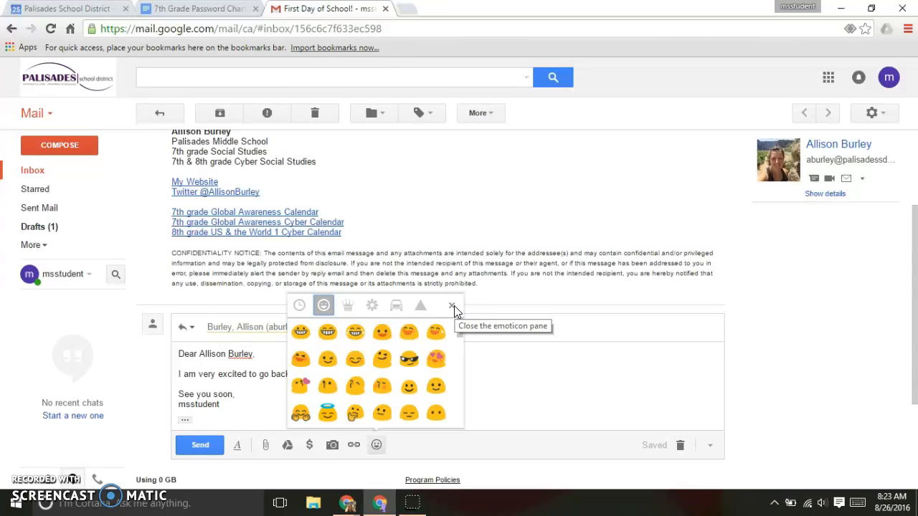
left_click(434, 385)
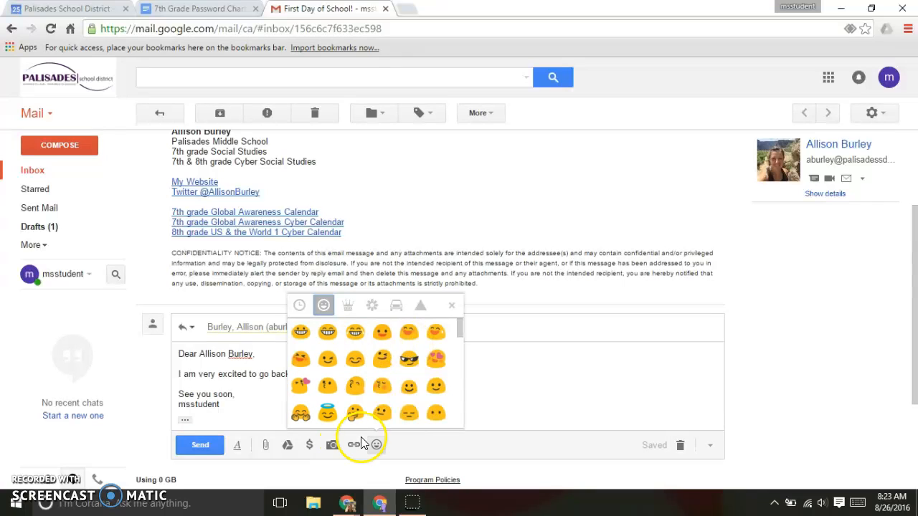
left_click(452, 306)
left_click(454, 332)
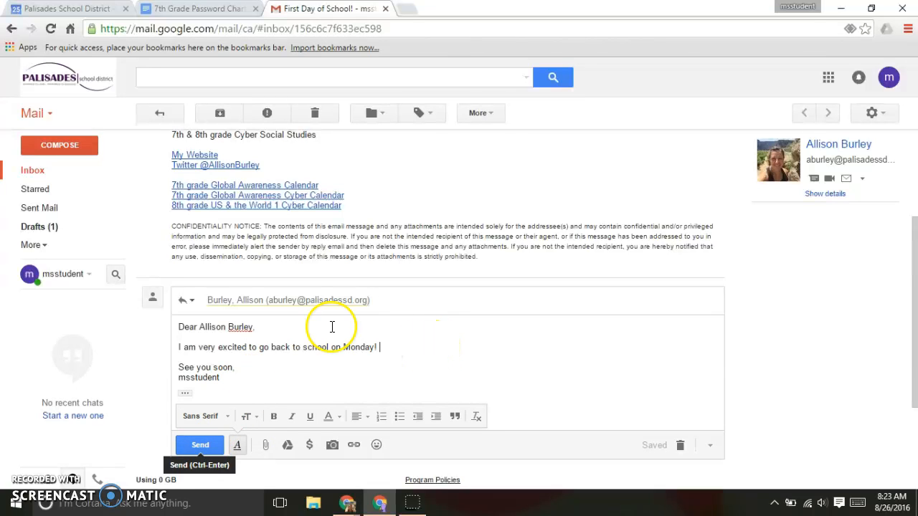
Step: Send the reply to the teacher and go to the inbox
left_click(202, 449)
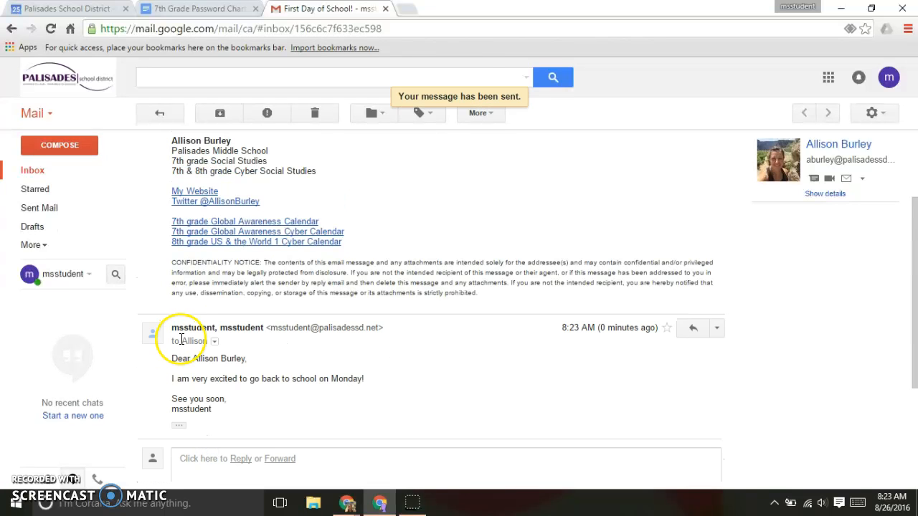
scroll(169, 344, "up", 2)
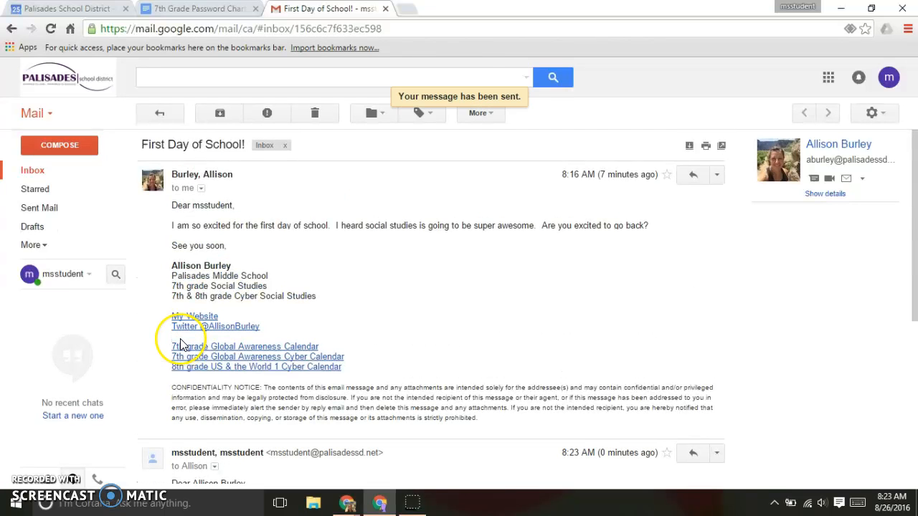
left_click(36, 175)
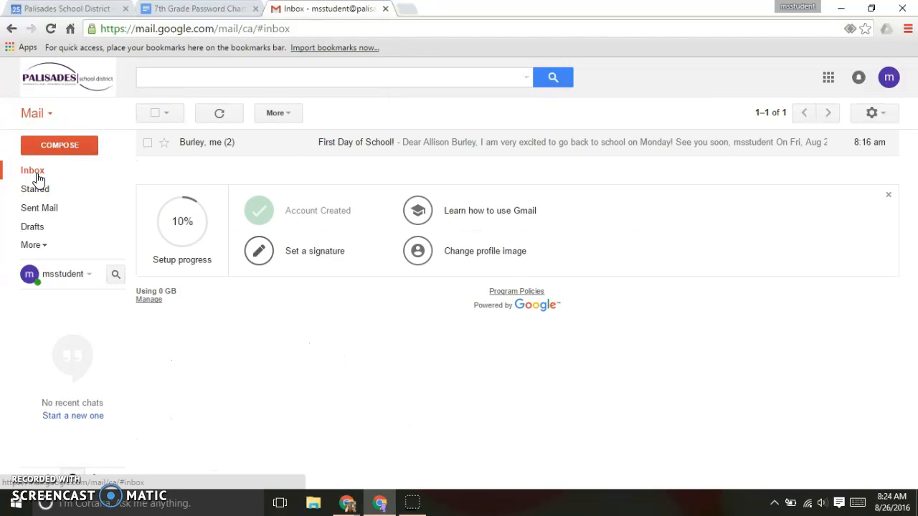
Step: Open the 'First Day of School!' conversation to review both messages, then return to the inbox
left_click(153, 185)
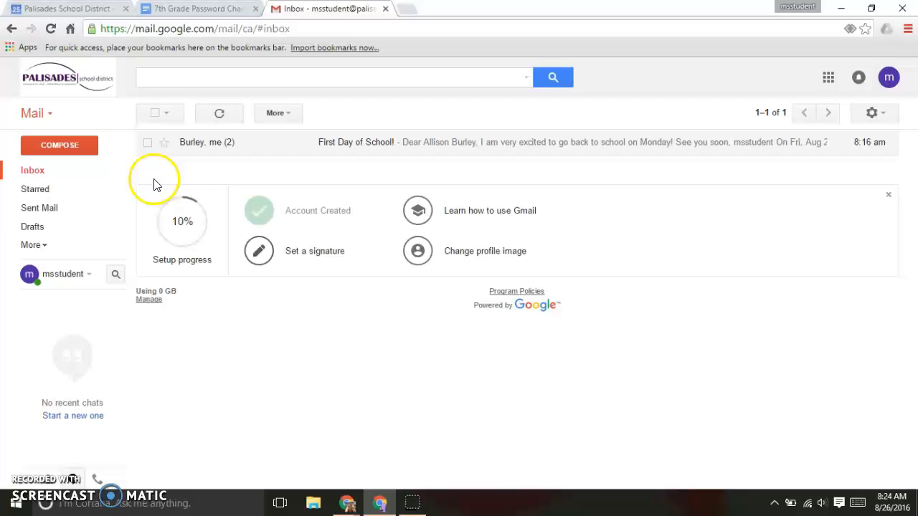
left_click(230, 149)
left_click(216, 150)
mouse_move(232, 151)
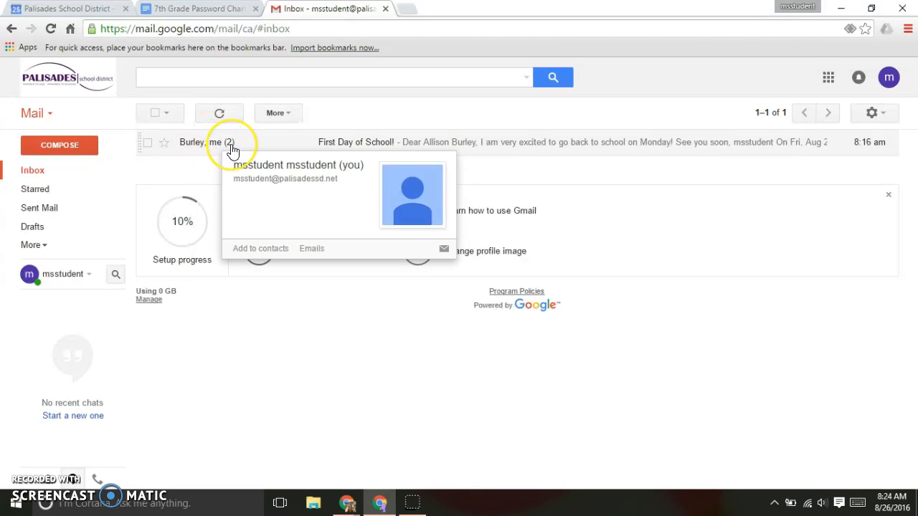
left_click(284, 143)
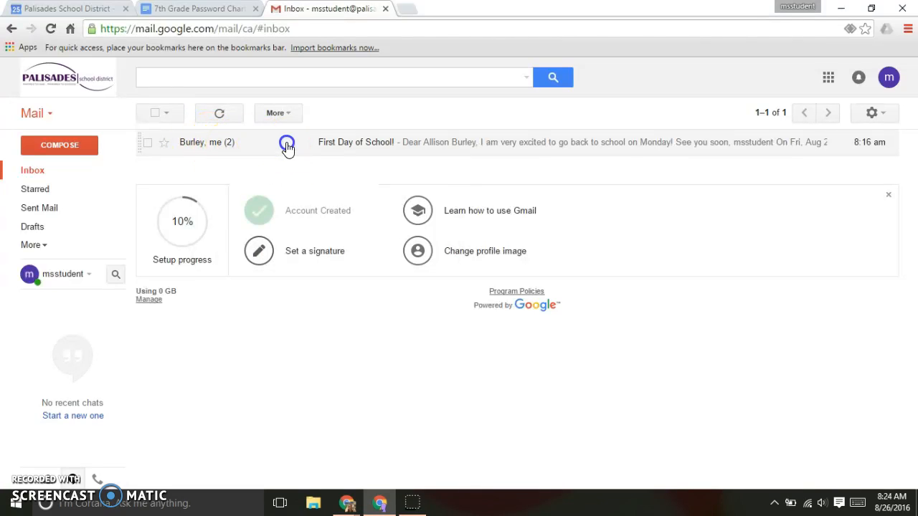
left_click(343, 181)
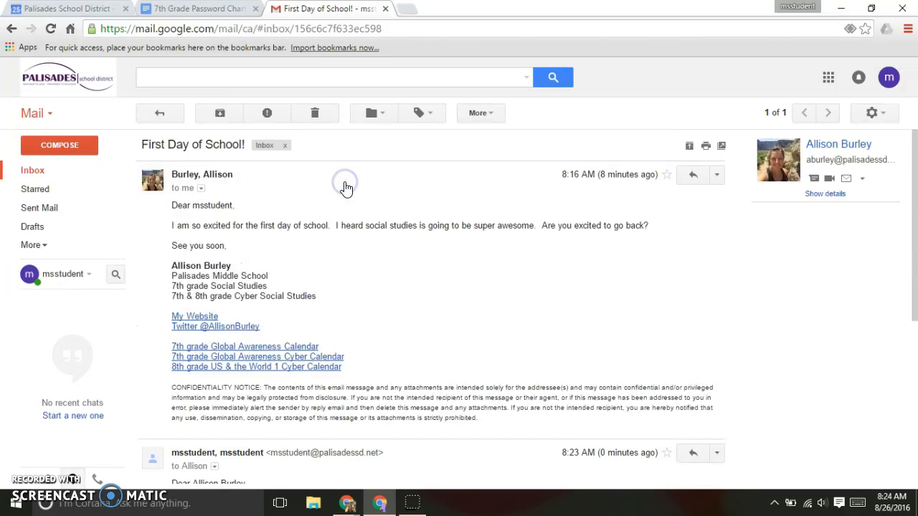
scroll(345, 188, "down", 4)
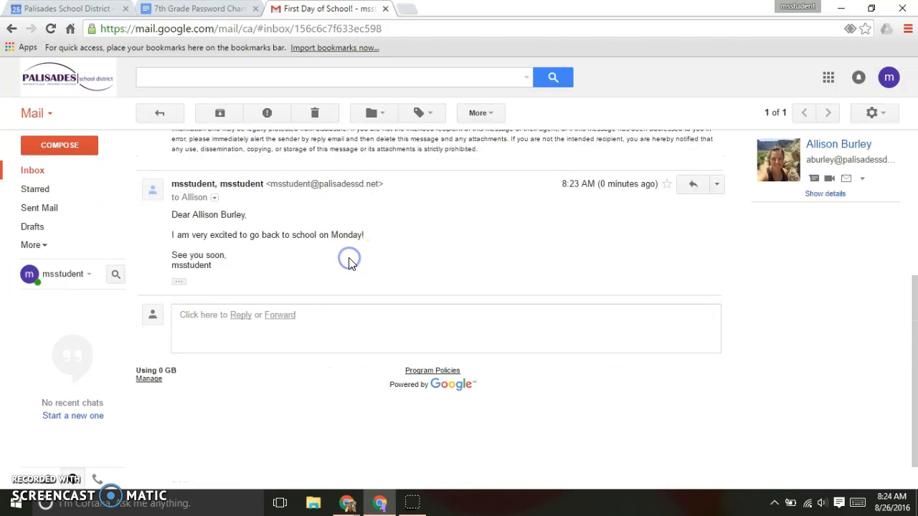
scroll(349, 259, "up", 4)
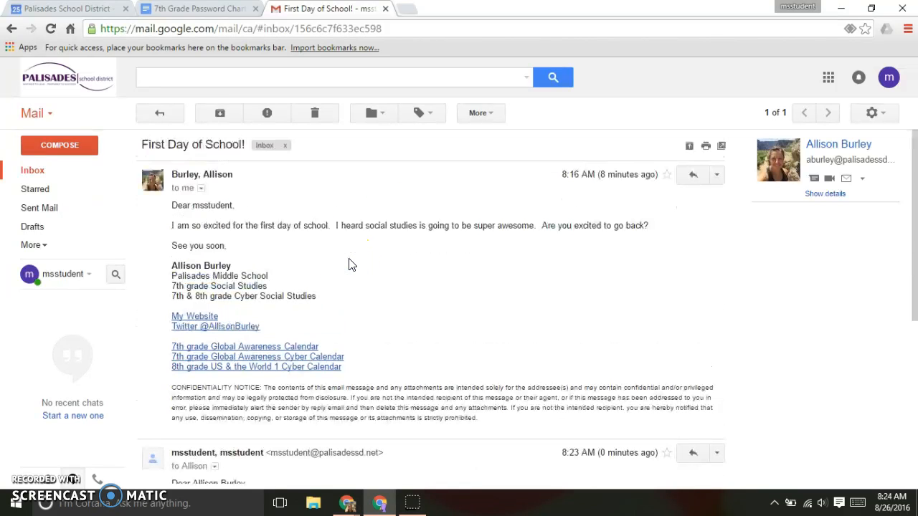
left_click(159, 117)
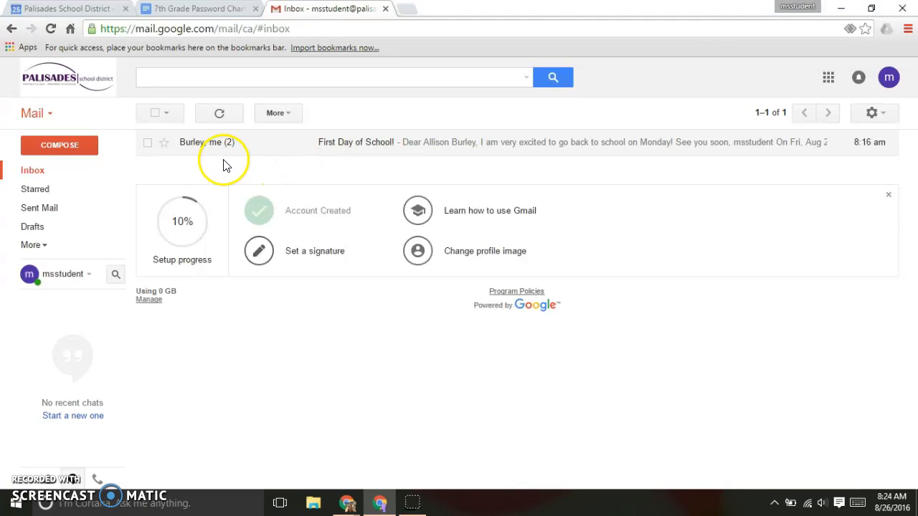
Step: Start a new message, dismiss the promo card, and try entering the teacher as recipient
left_click(61, 149)
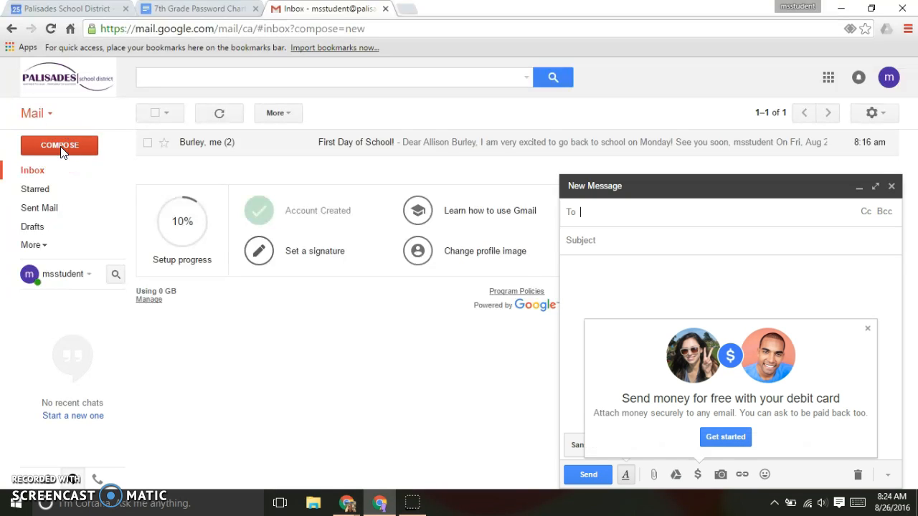
left_click(867, 329)
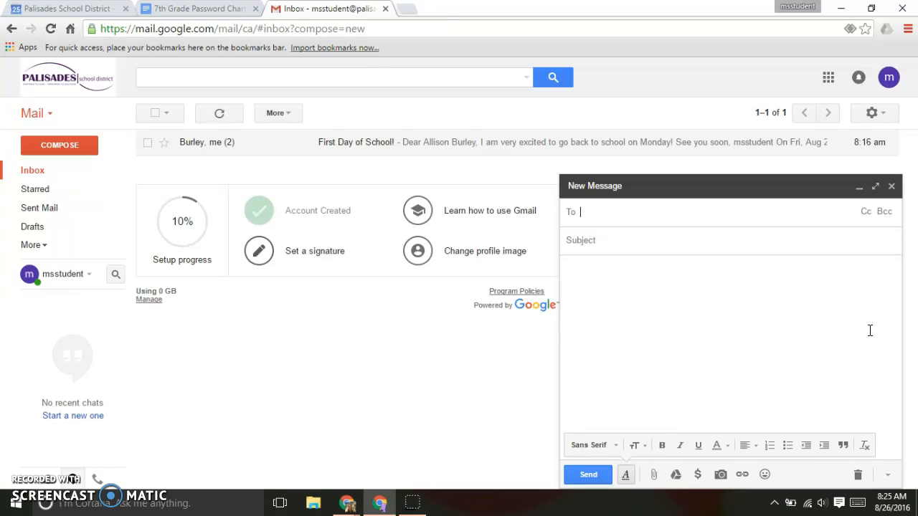
left_click(623, 210)
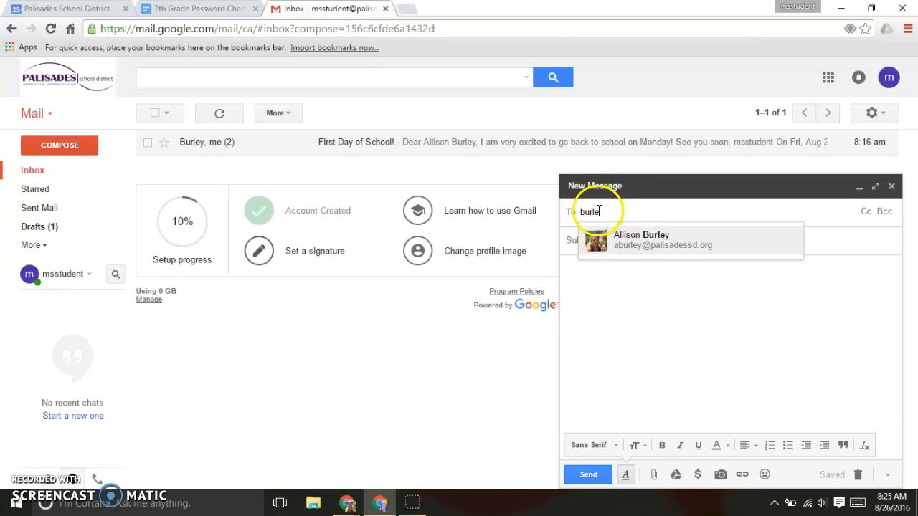
left_click_drag(608, 211, 562, 212)
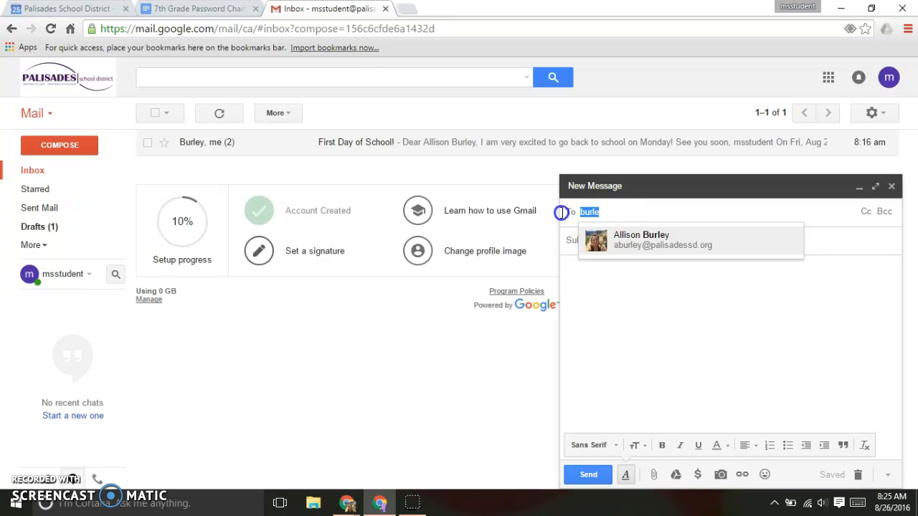
type("ke")
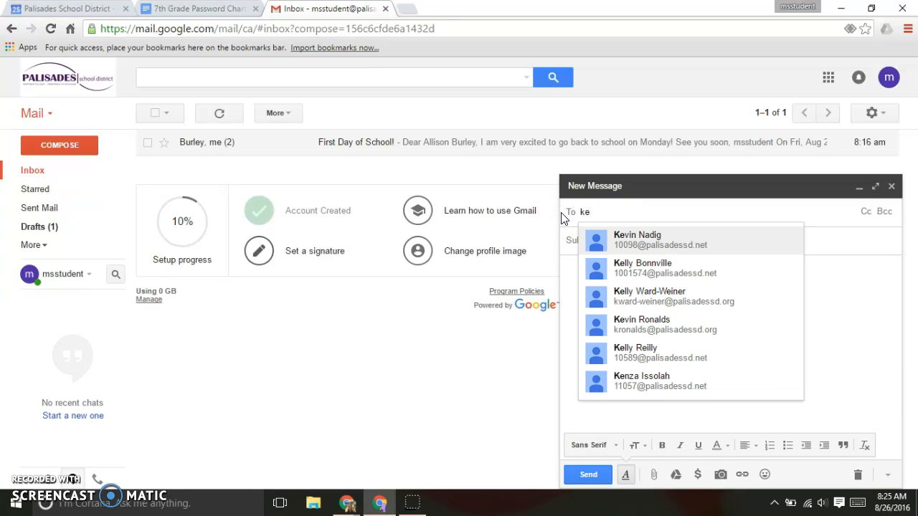
type("s")
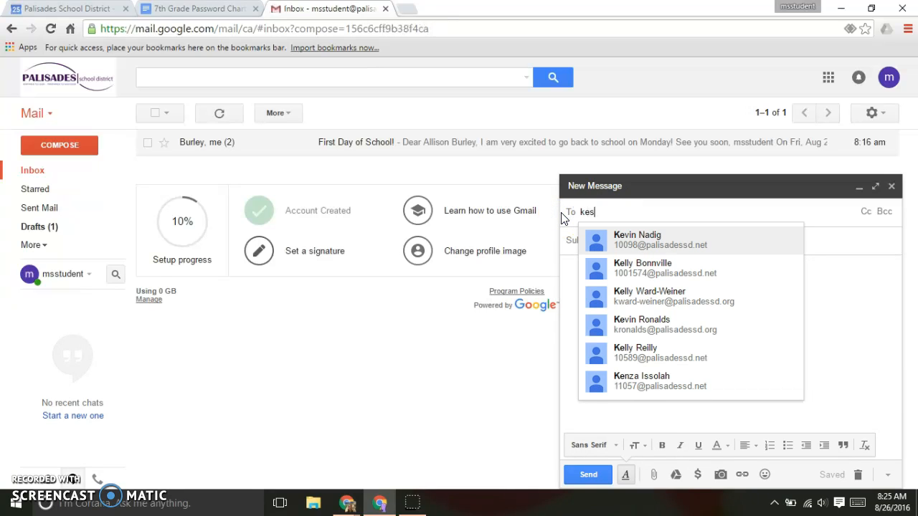
left_click(604, 218)
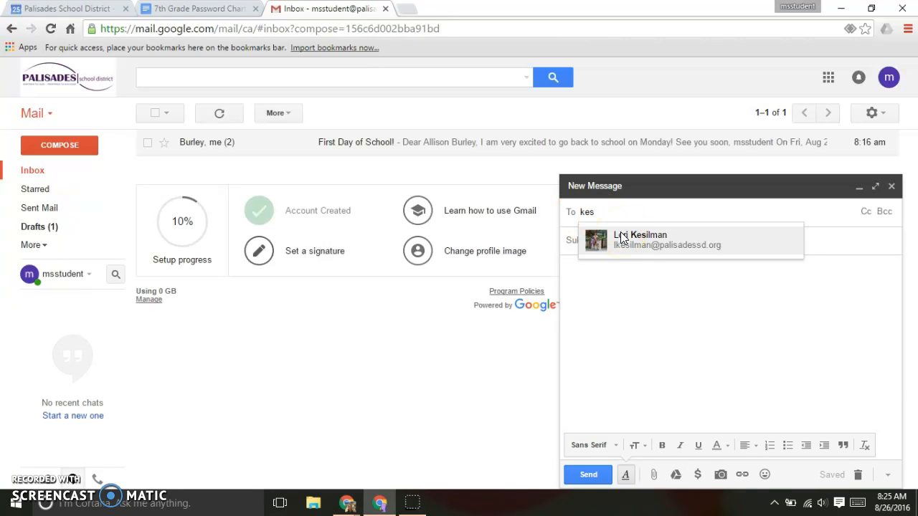
Step: Remove the unresolved entry and add the social studies teacher from the suggestions
left_click(610, 214)
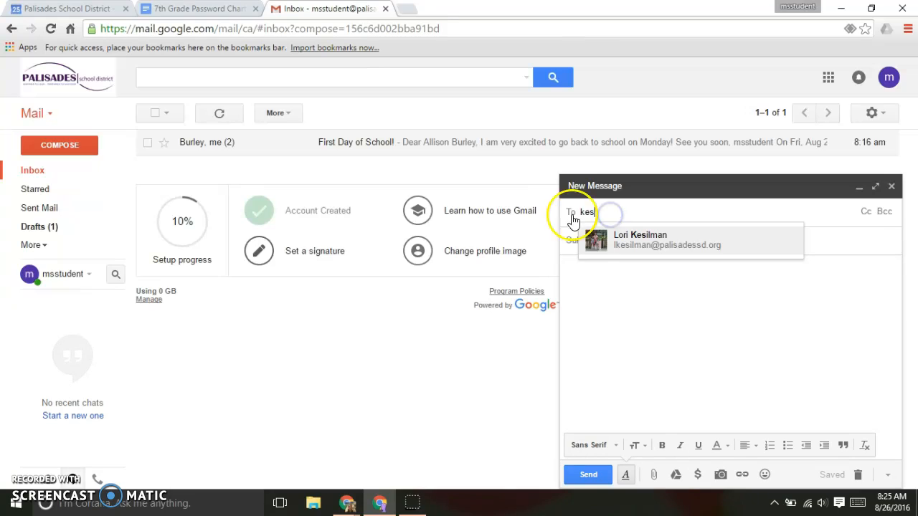
left_click_drag(620, 213, 522, 213)
type("full")
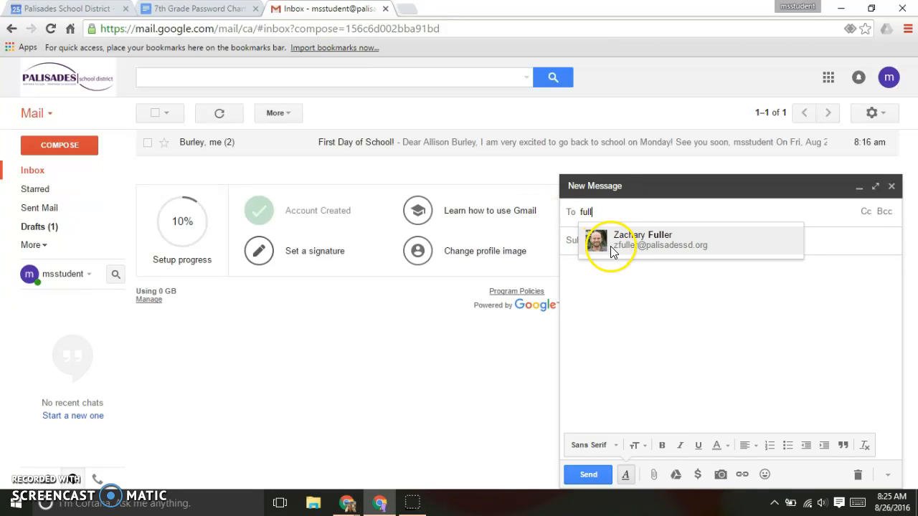
left_click(616, 303)
left_click(544, 215)
left_click(603, 212)
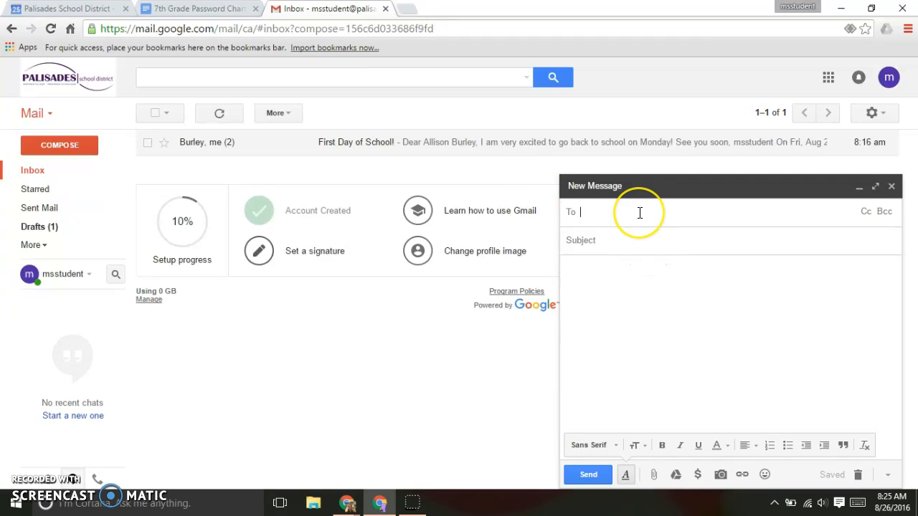
type("abur")
left_click(628, 243)
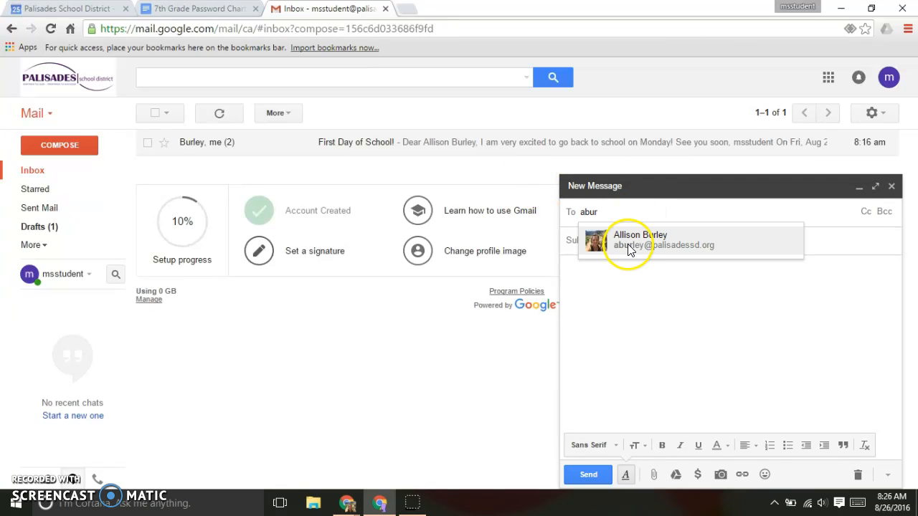
left_click(629, 242)
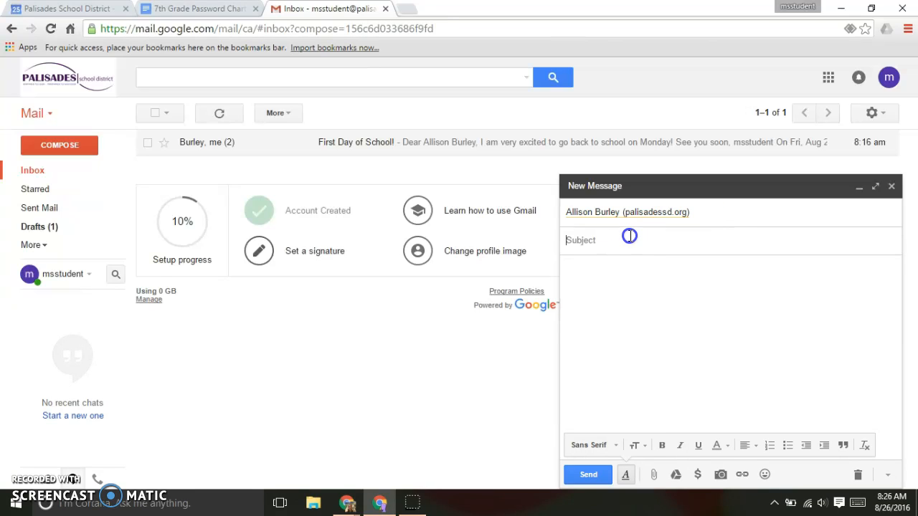
Step: Enter the subject 'Social Studies' and a formal greeting to the teacher
type("Social Studies")
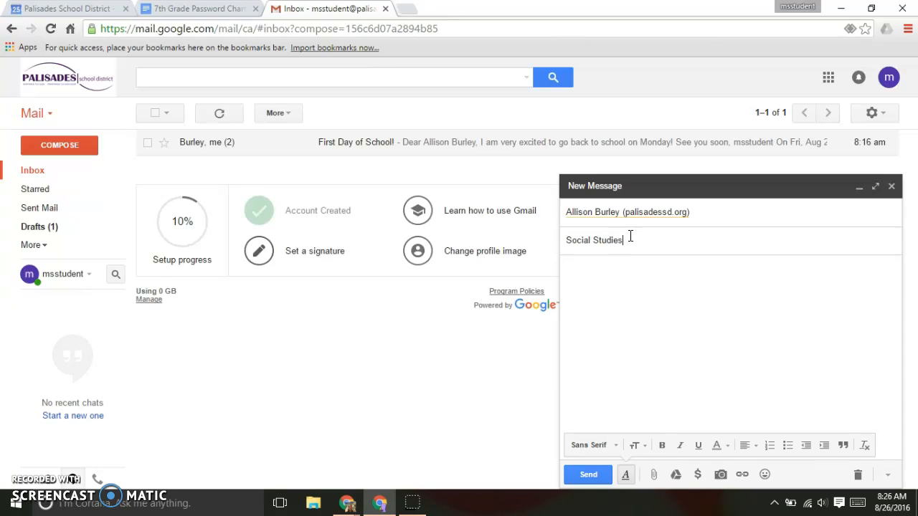
left_click(610, 269)
type("Hi")
key("BackSpace")
key("BackSpace")
type("Dear MRs. Burley")
key("BackSpace")
key("BackSpace")
key("BackSpace")
key("BackSpace")
key("BackSpace")
key("BackSpace")
key("BackSpace")
key("BackSpace")
key("BackSpace")
key("BackSpace")
type("rs. Burley,")
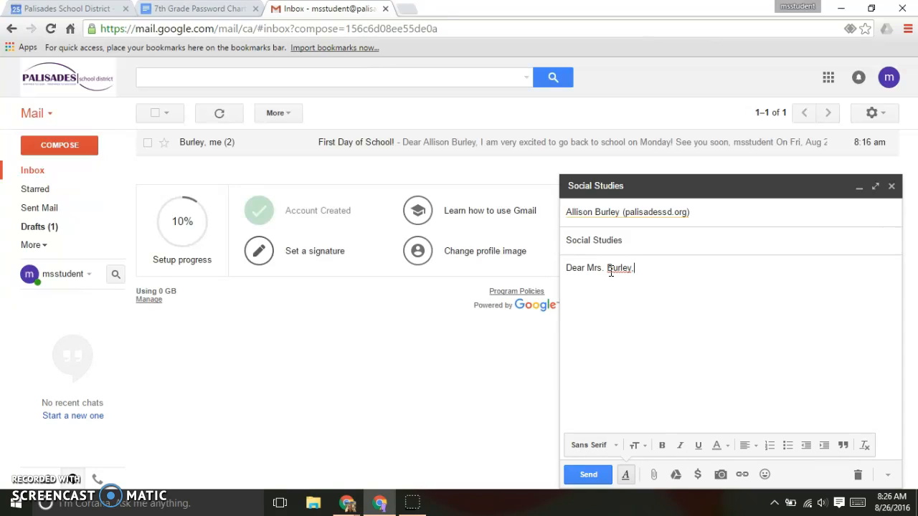
Step: Write 'I am so excited to meet you on Monday! See you soon,' and add the student signature
left_click(659, 268)
type("I am")
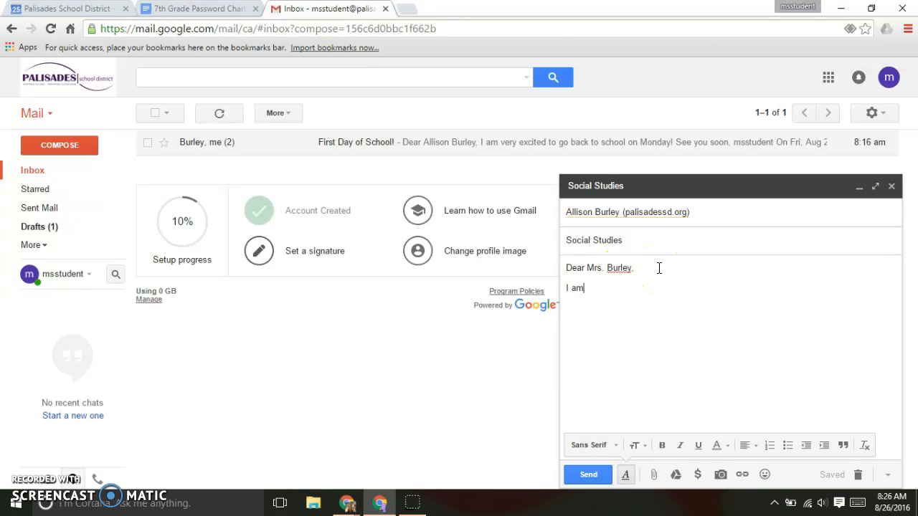
type(" so excited to meet you on Monday")
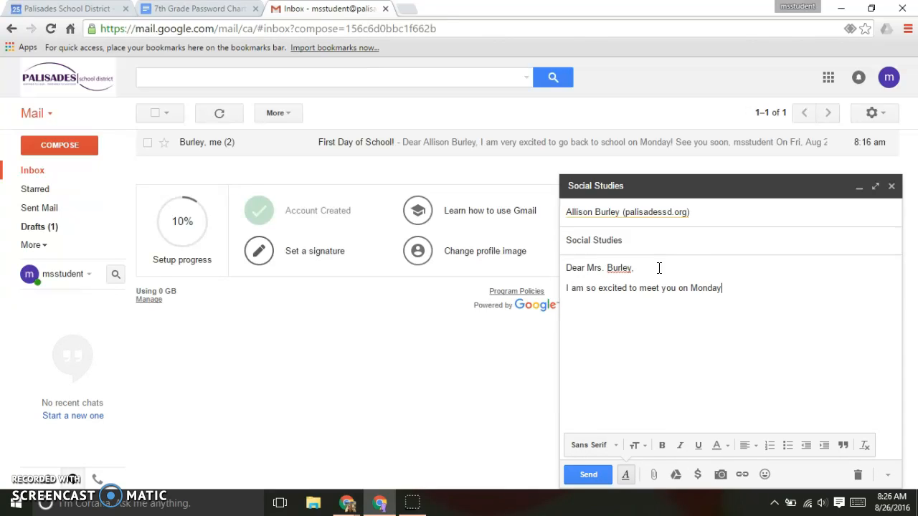
type("! See you soon,")
key("Return")
type("msstudent")
left_click(670, 266)
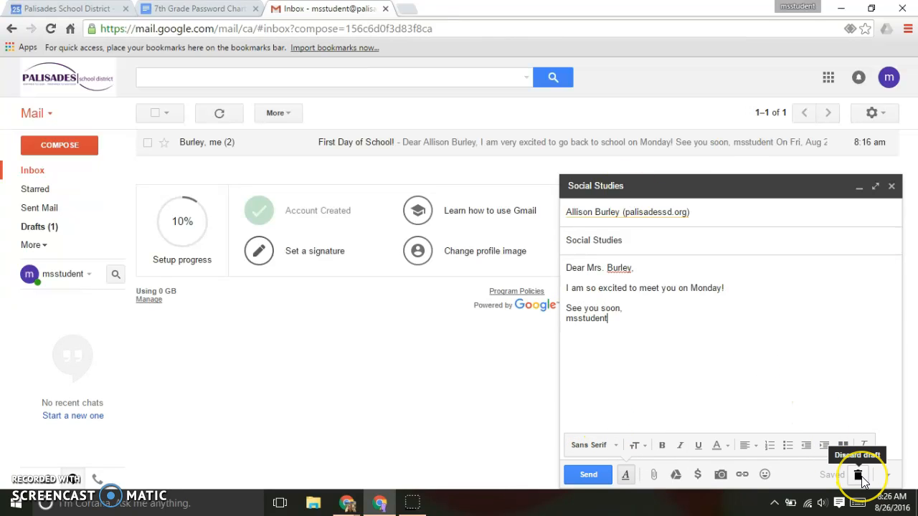
Step: Send the Social Studies email to the teacher, leaving More options unchanged
left_click(892, 482)
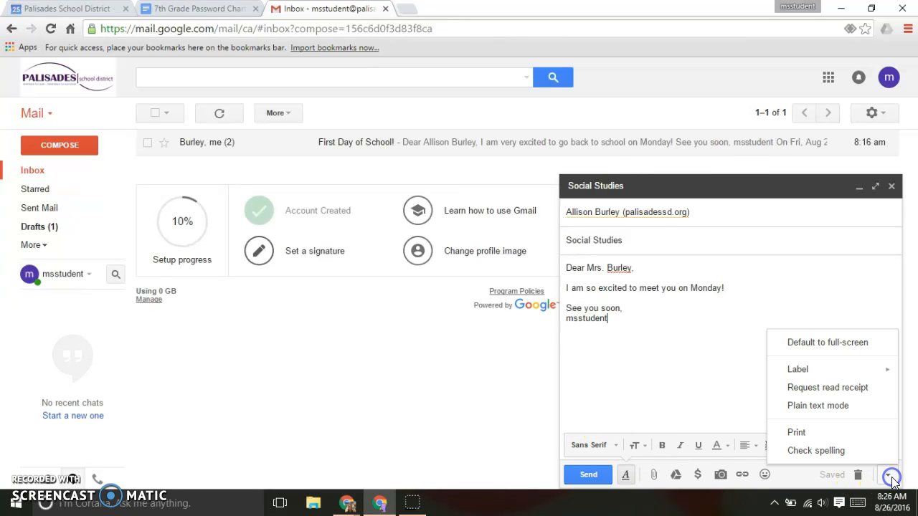
left_click(685, 399)
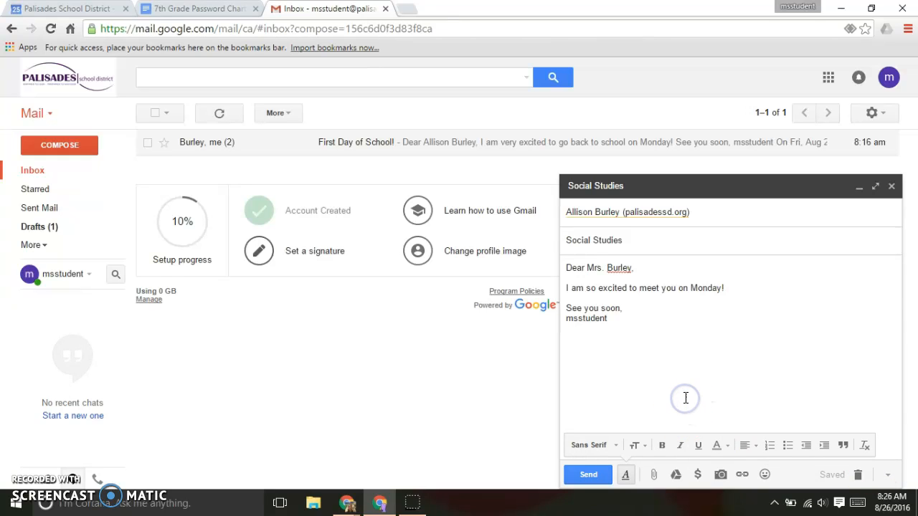
left_click(586, 477)
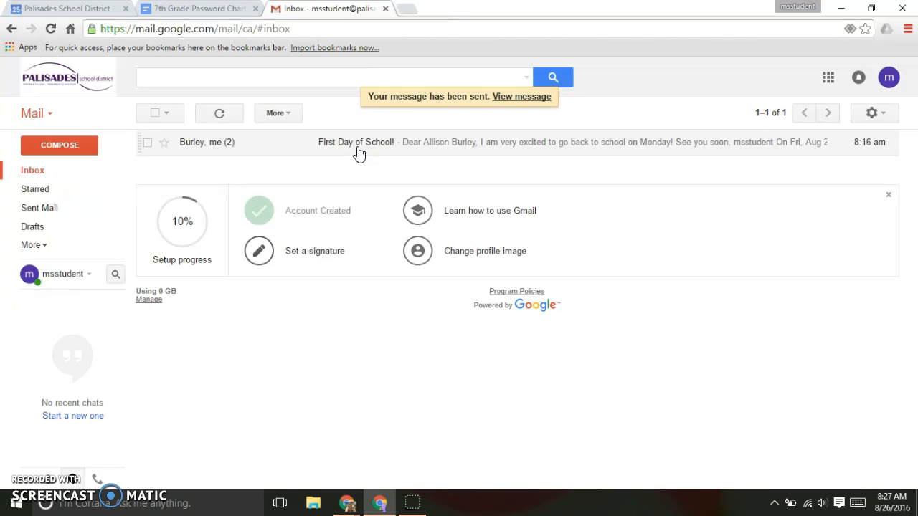
left_click(49, 215)
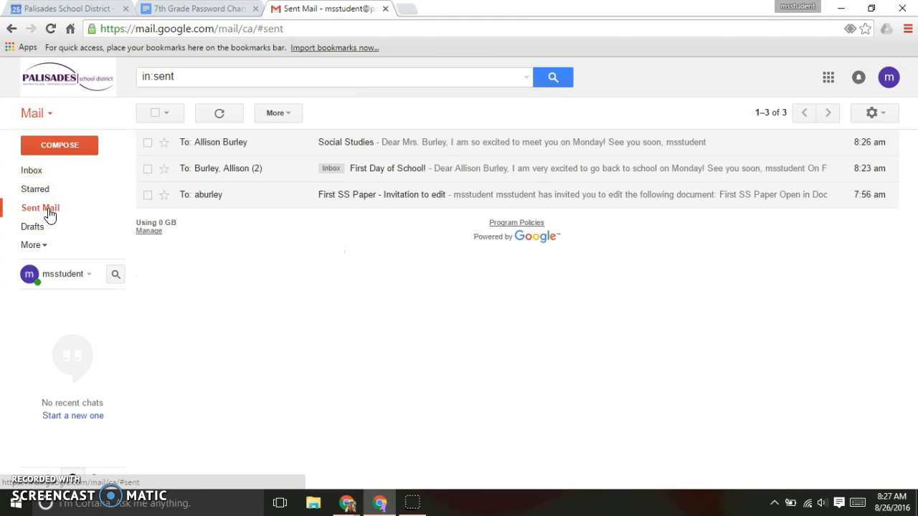
left_click(31, 172)
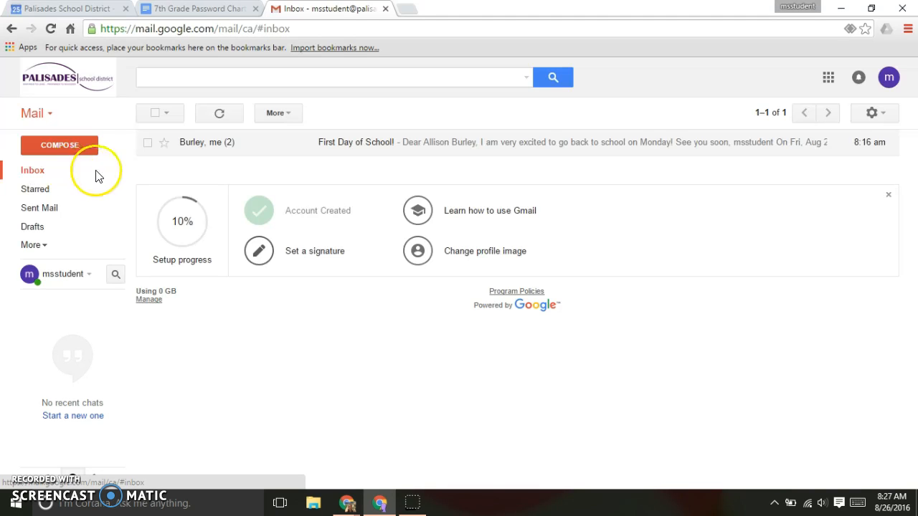
Step: Star the 'First Day of School!' conversation, confirm it under Starred, and return to Inbox
left_click(165, 144)
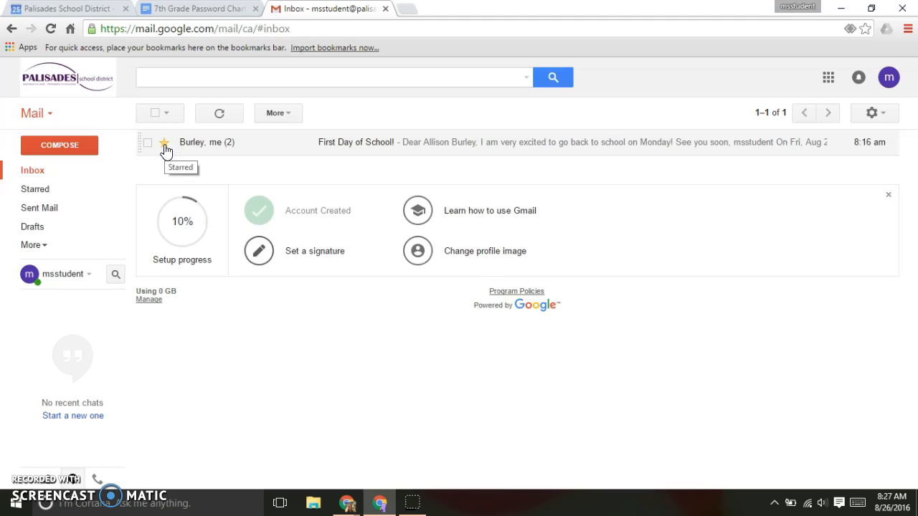
left_click(45, 190)
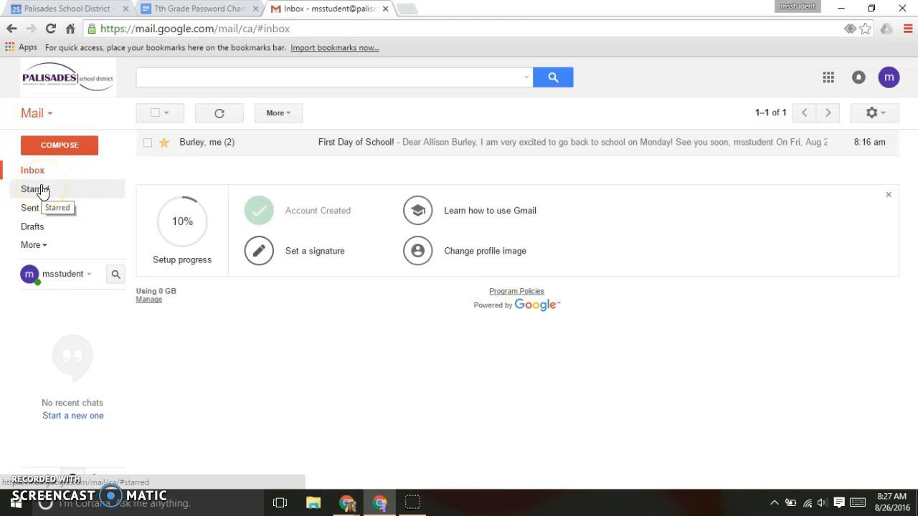
left_click(42, 190)
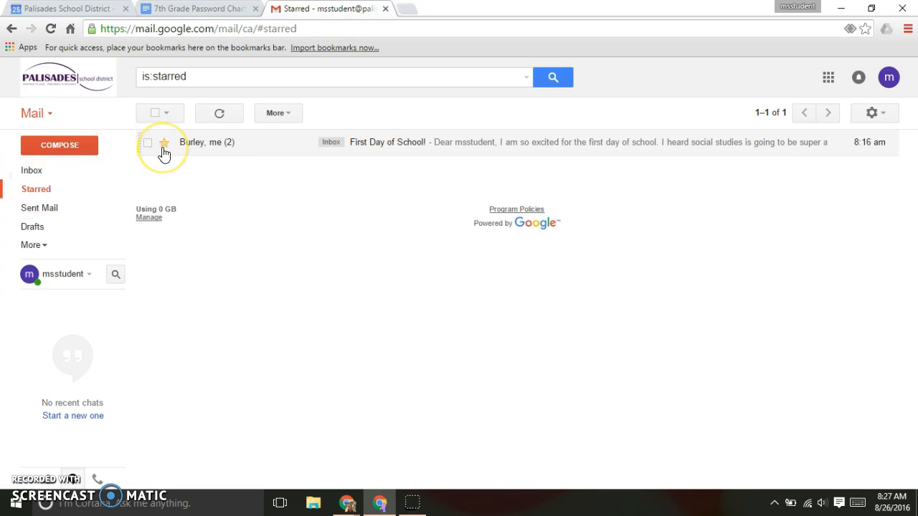
left_click(33, 172)
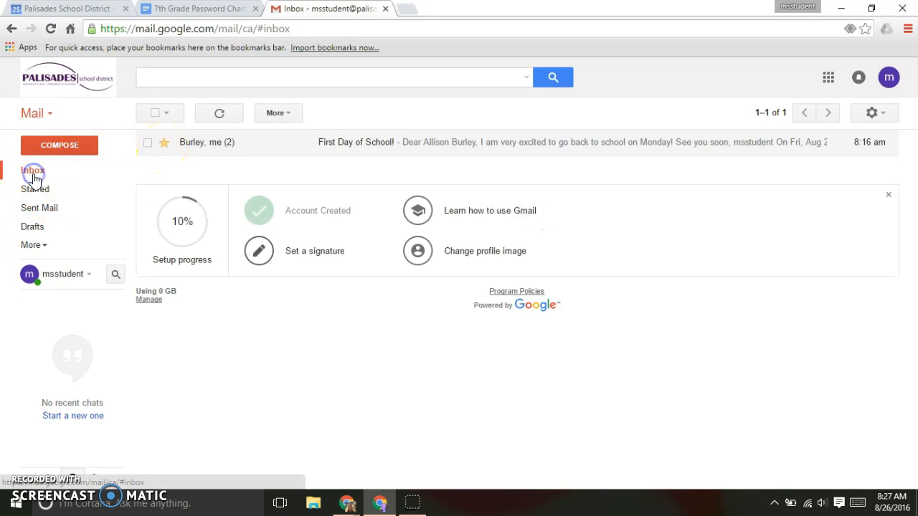
left_click(34, 176)
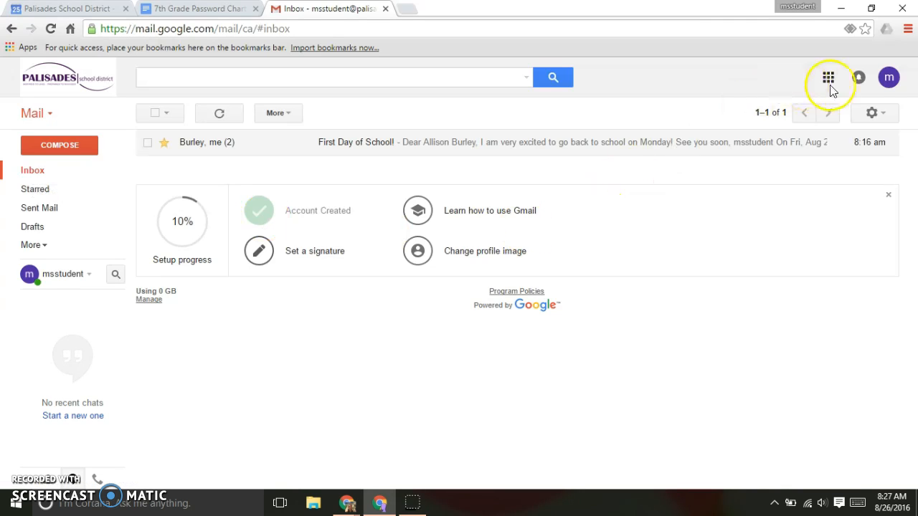
Step: Switch display density to Cozy, then Compact, then back to Comfortable
left_click(872, 114)
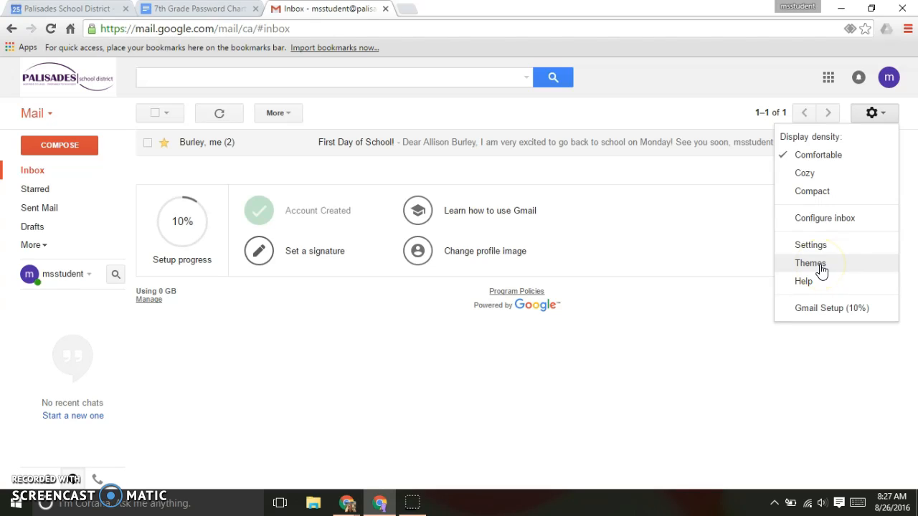
left_click(806, 173)
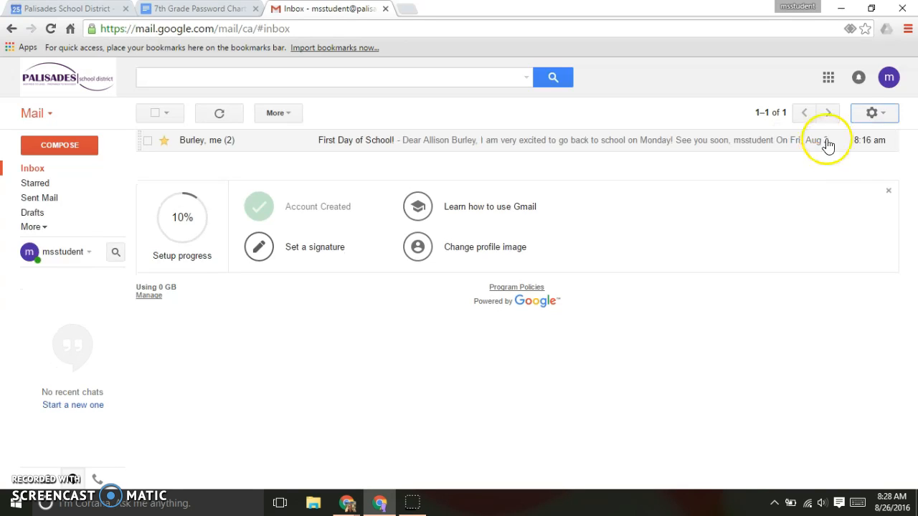
left_click(884, 114)
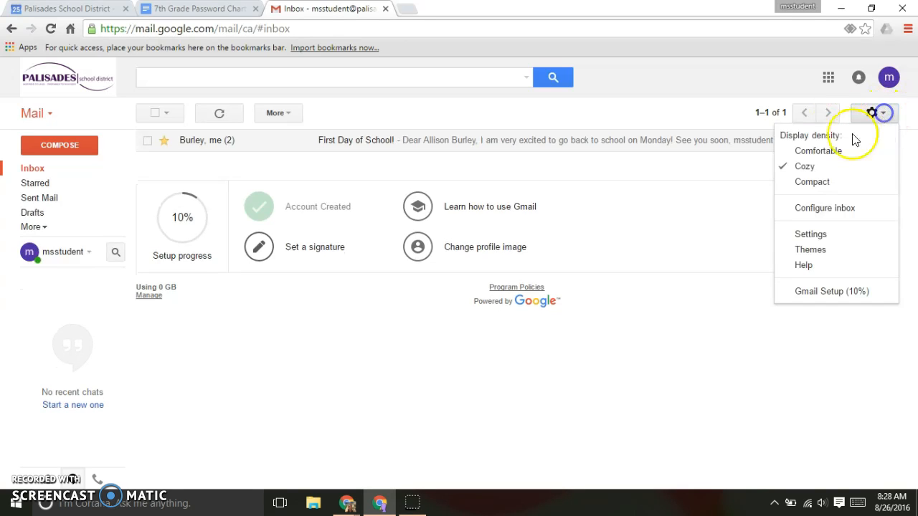
left_click(816, 180)
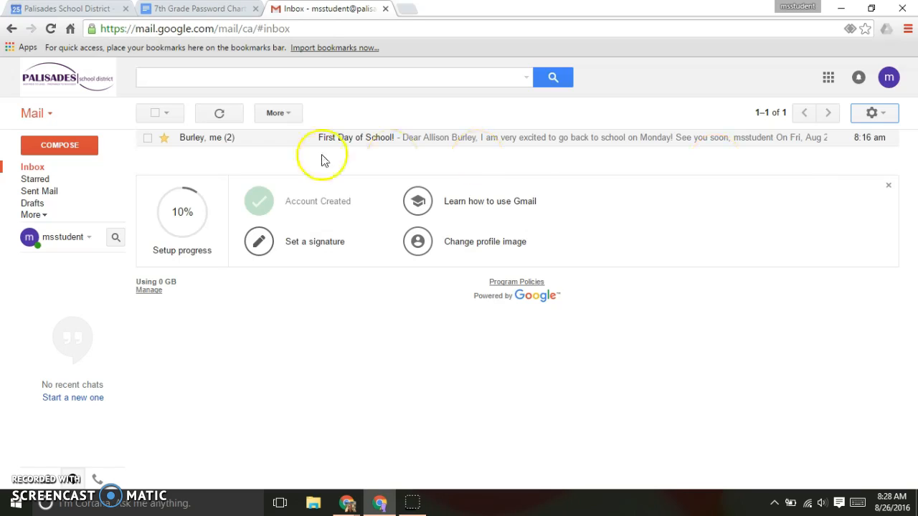
left_click(894, 109)
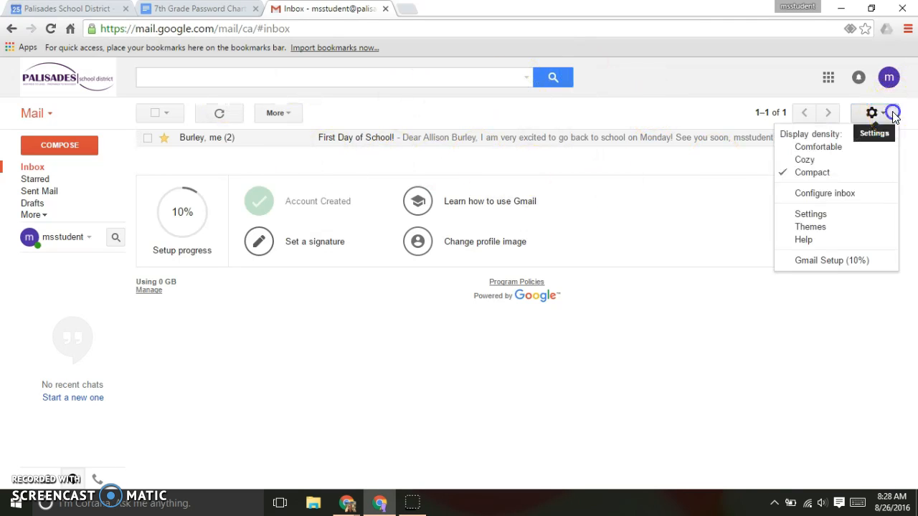
left_click(847, 145)
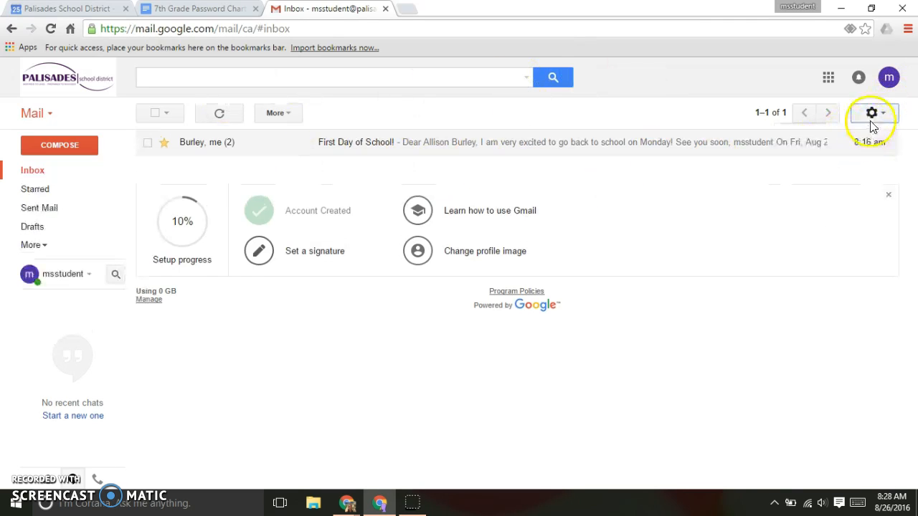
left_click(872, 115)
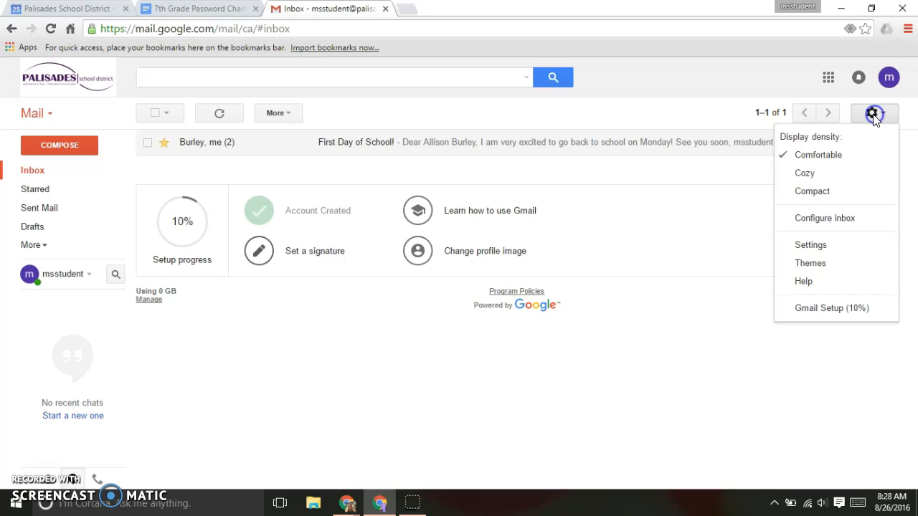
Step: Apply and save the colourful bokeh-lights theme as the inbox background
left_click(818, 264)
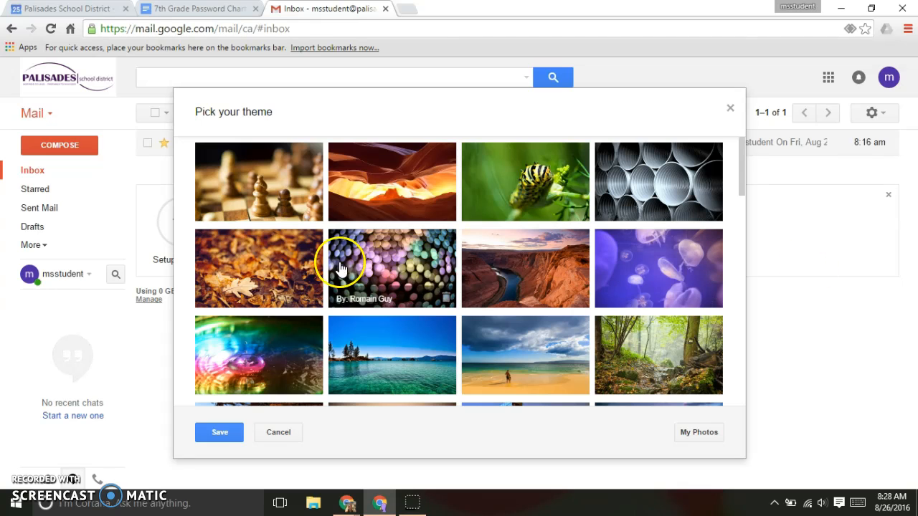
left_click(387, 259)
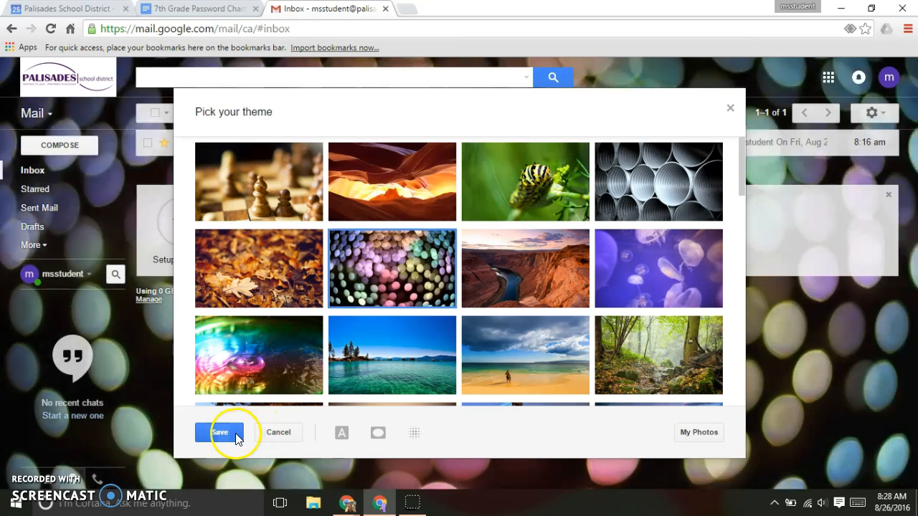
left_click(235, 433)
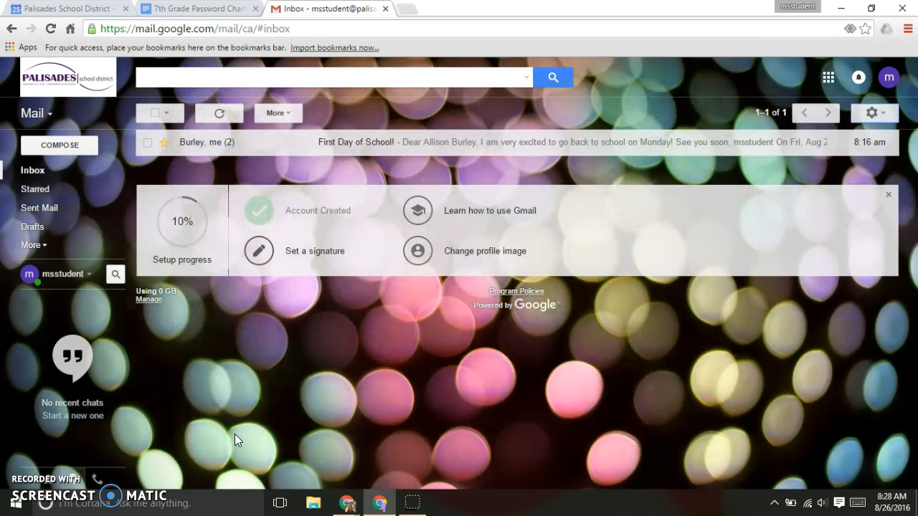